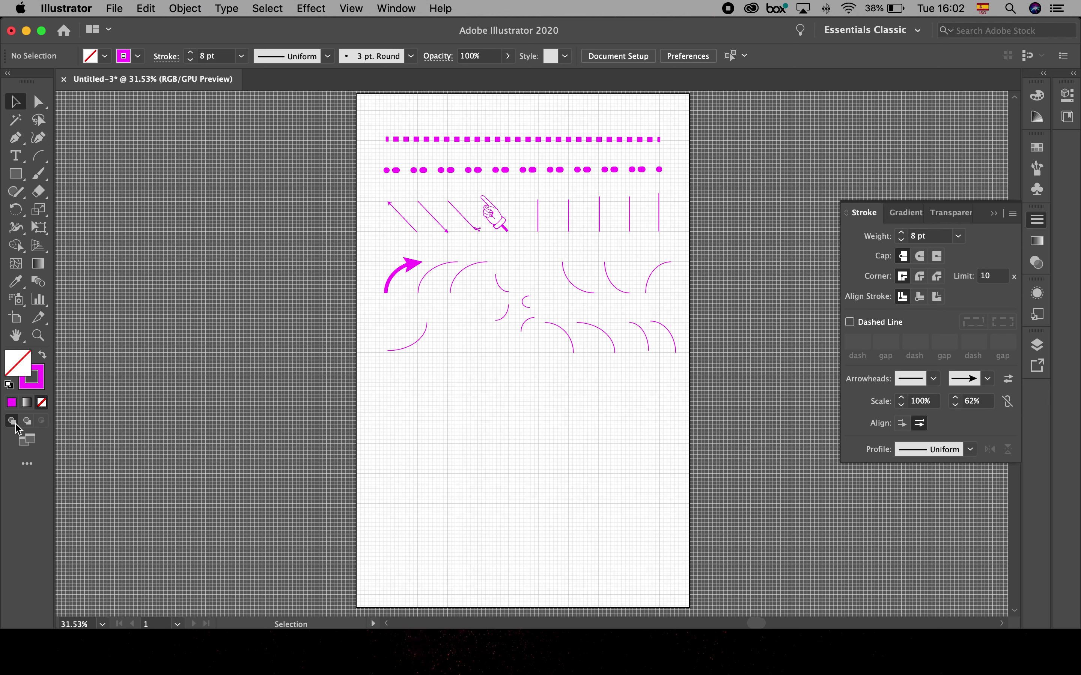
Add a new artboard beside the existing one, set it to the Letter preset and fit it in the view
left_click(20, 321)
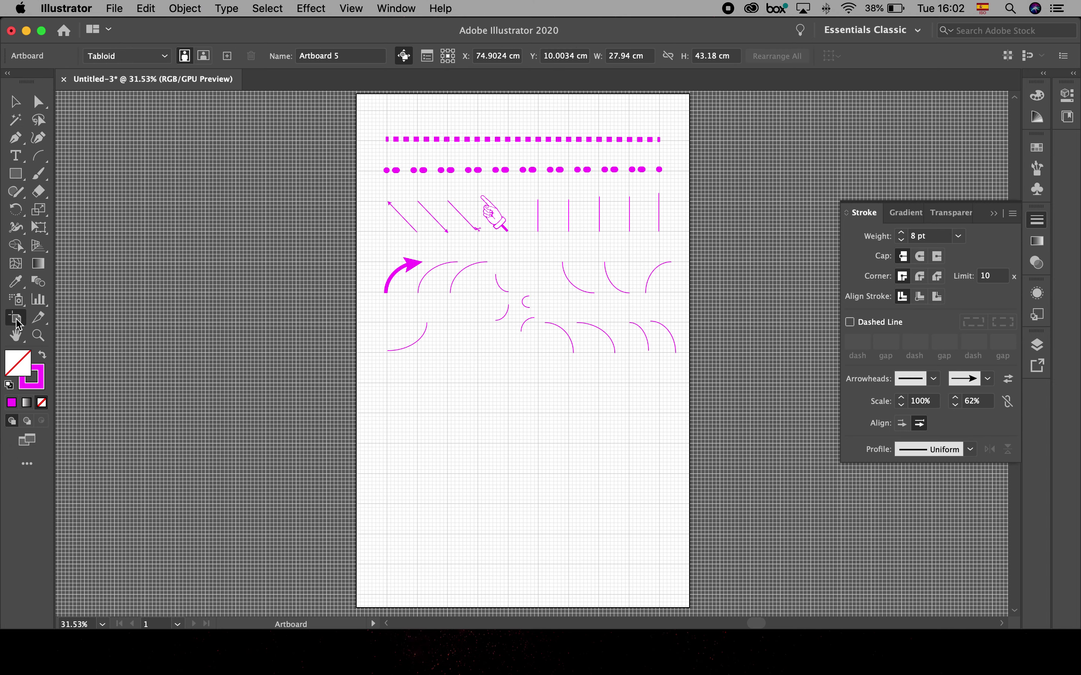
left_click(228, 58)
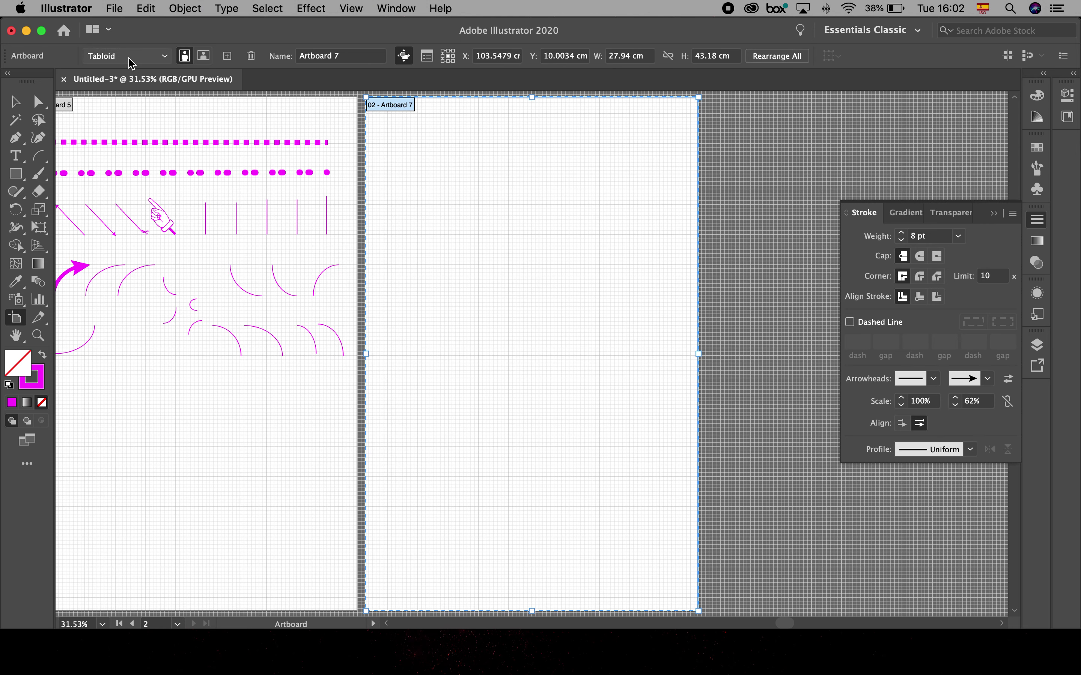
left_click(164, 56)
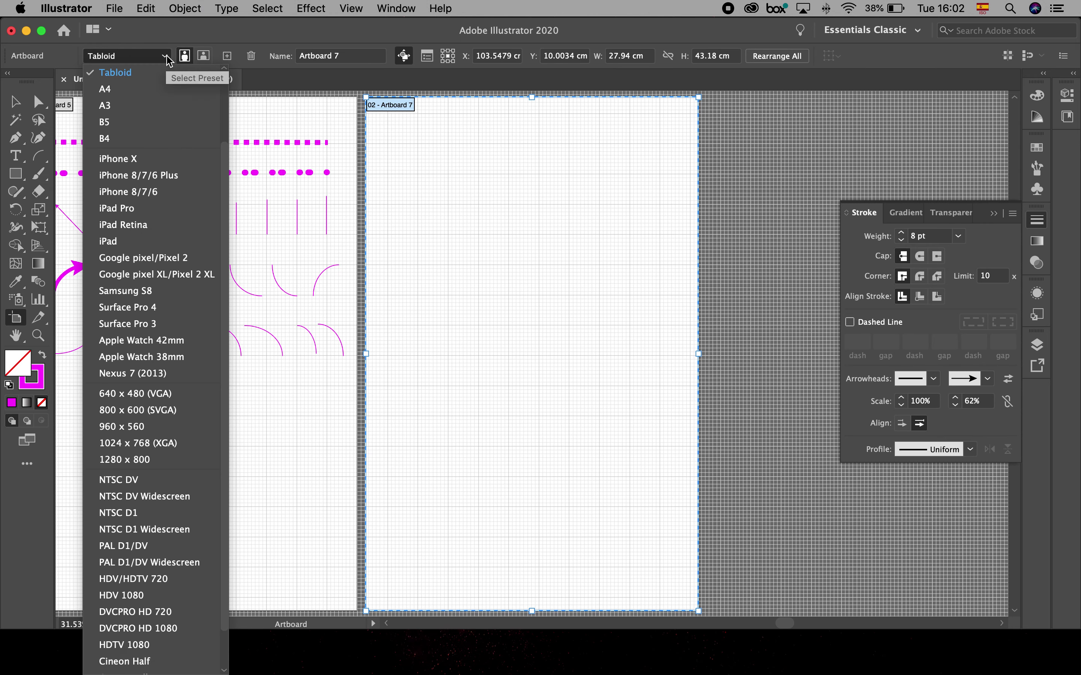
scroll(226, 150, "up", 5)
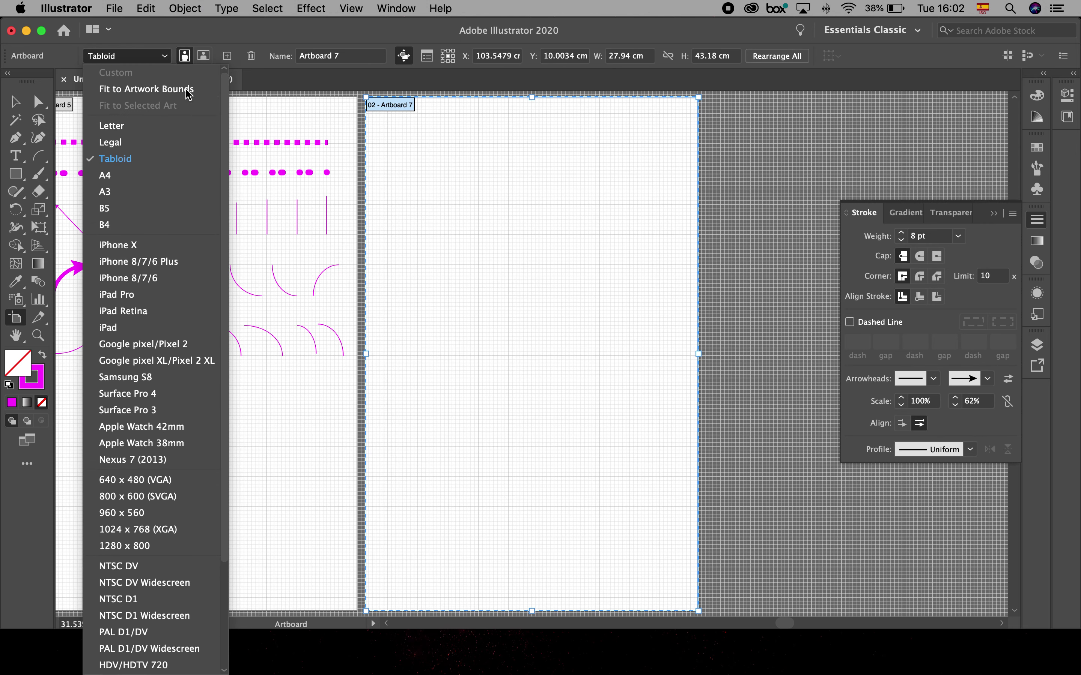
left_click(136, 128)
left_click(16, 102)
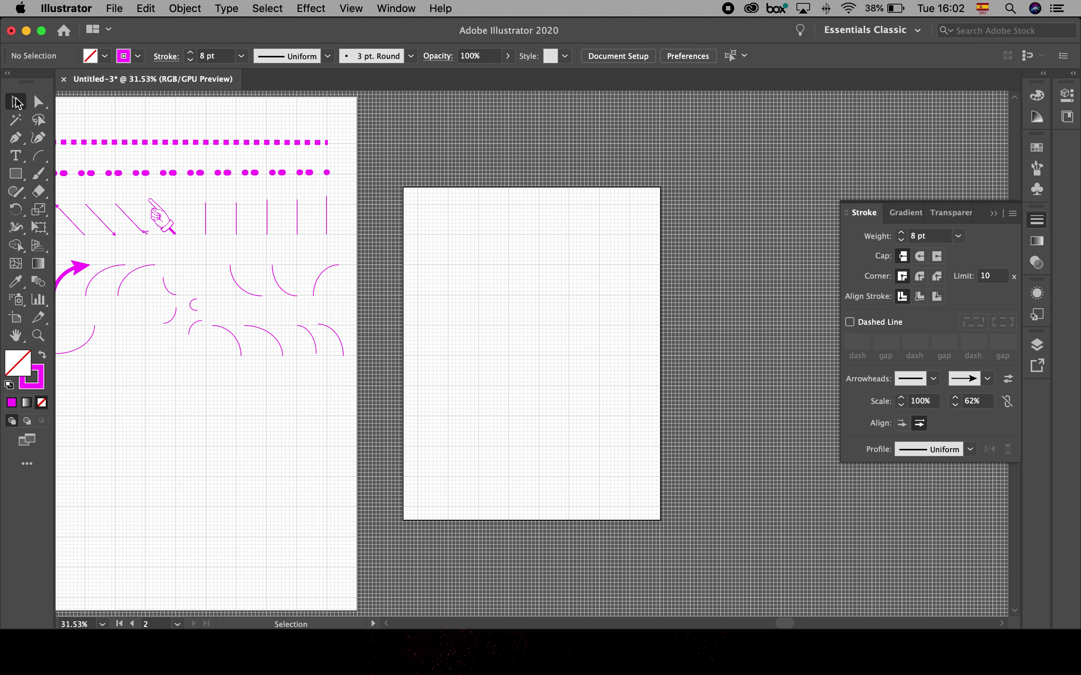
key("super+0")
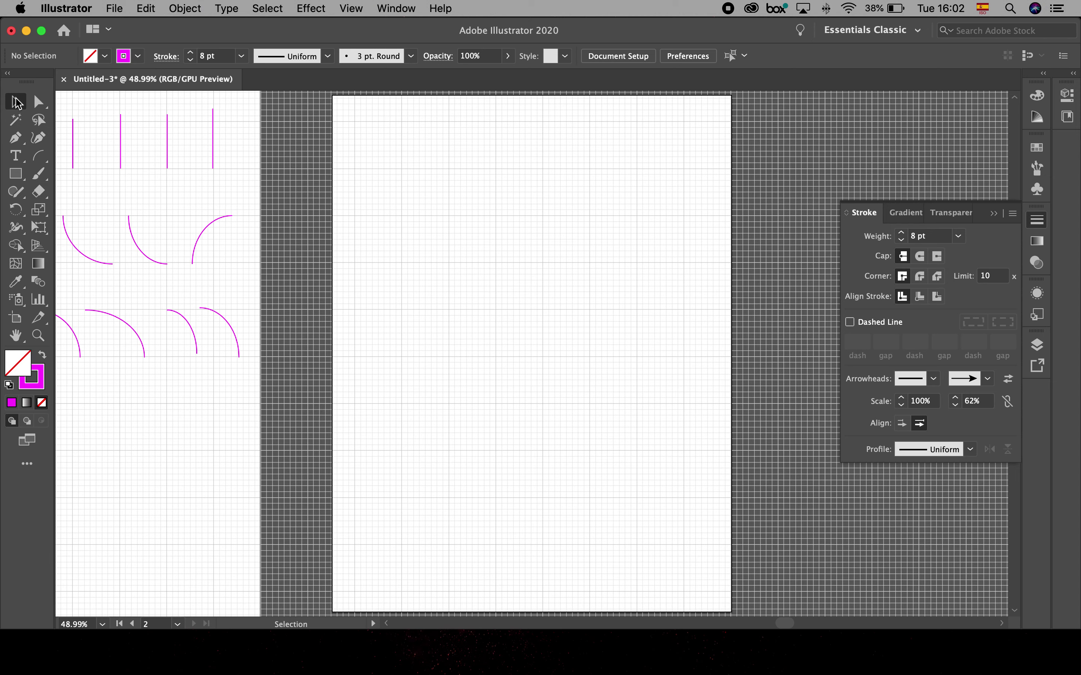
Activate the Pen tool, set the stroke color to blue and collapse the Stroke options
left_click(15, 140)
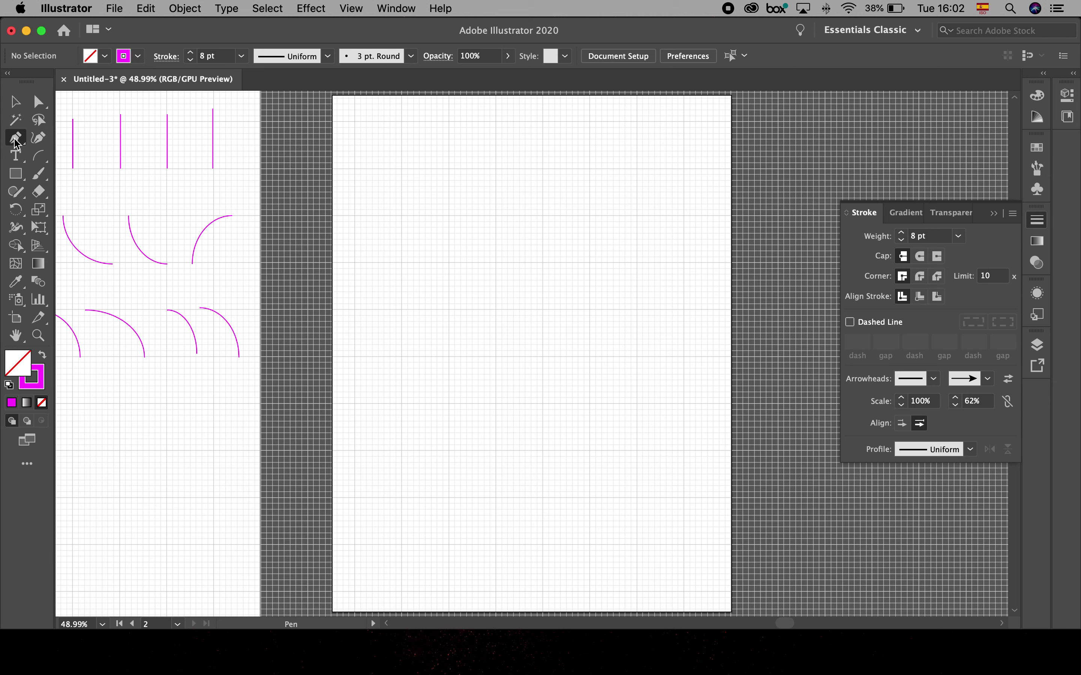
left_click(138, 56)
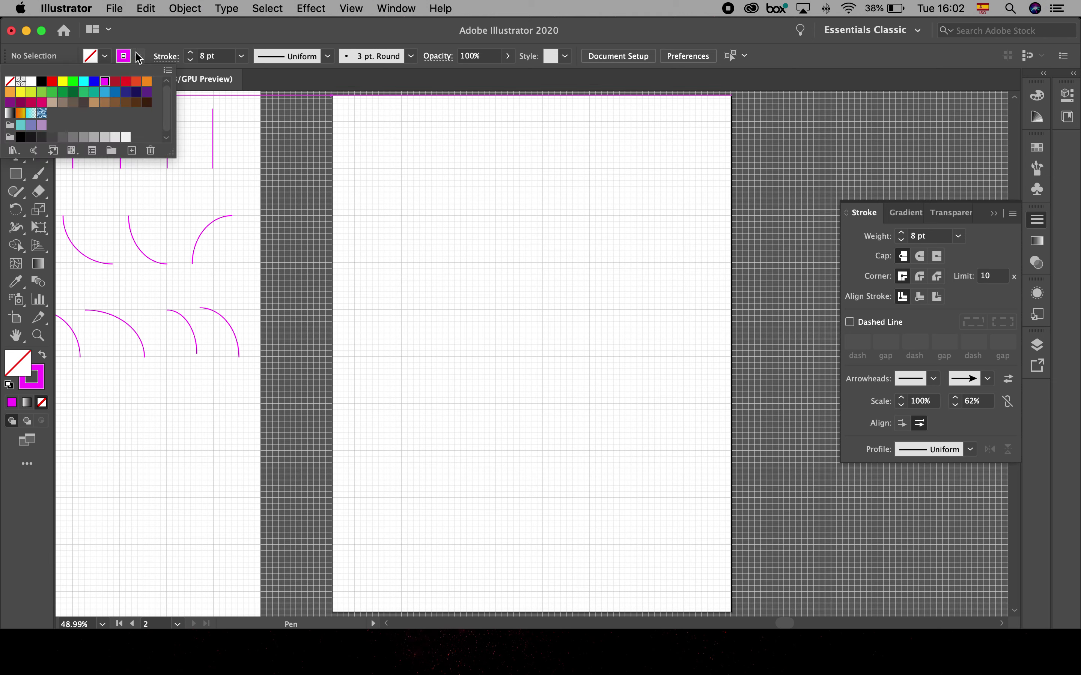
left_click(116, 92)
mouse_move(433, 157)
left_mouse_down()
mouse_move(390, 250)
mouse_move(459, 266)
left_mouse_up()
key("super+apostrophe")
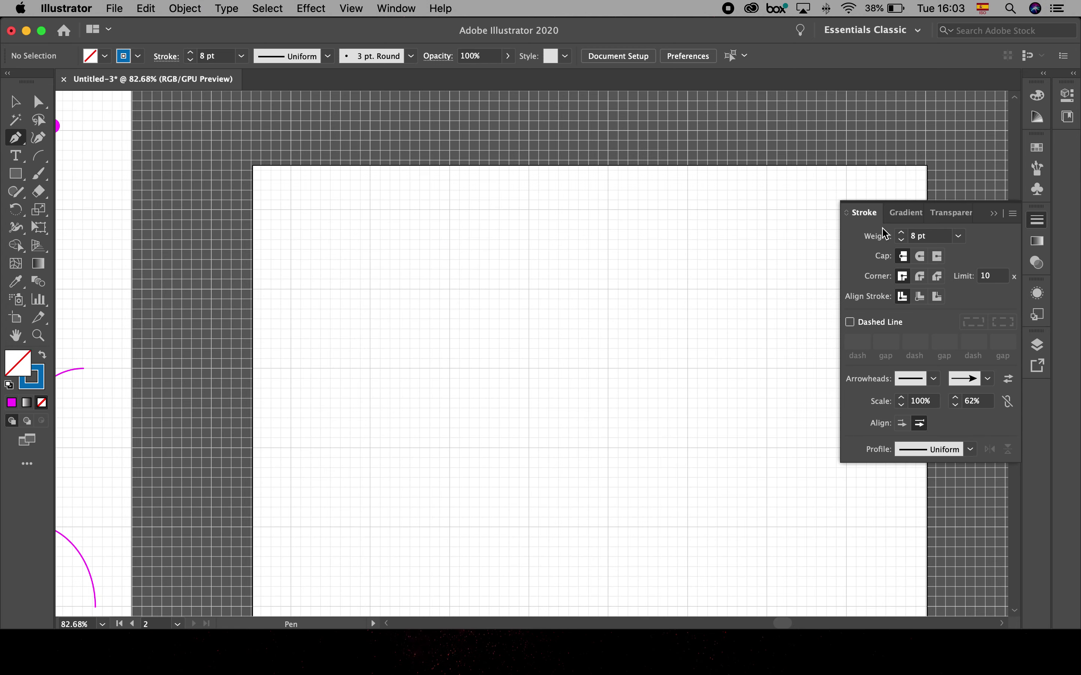
left_click(995, 214)
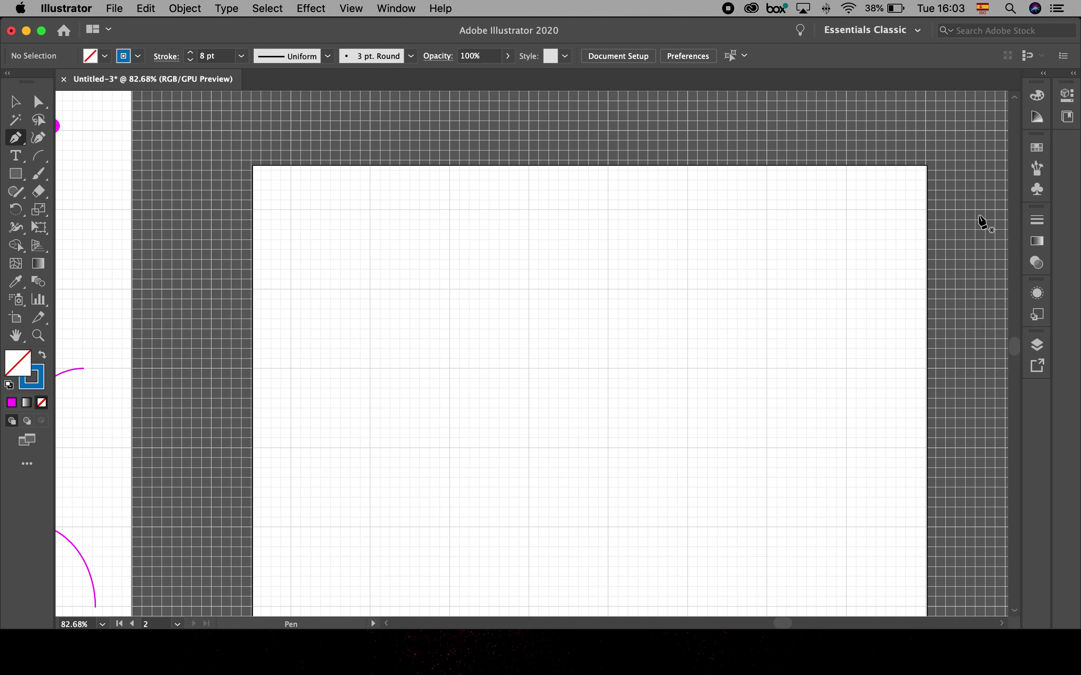
Start a right-angled battlement path near the page's upper left with horizontal and vertical segments about 2.5 cm long
left_click(288, 288)
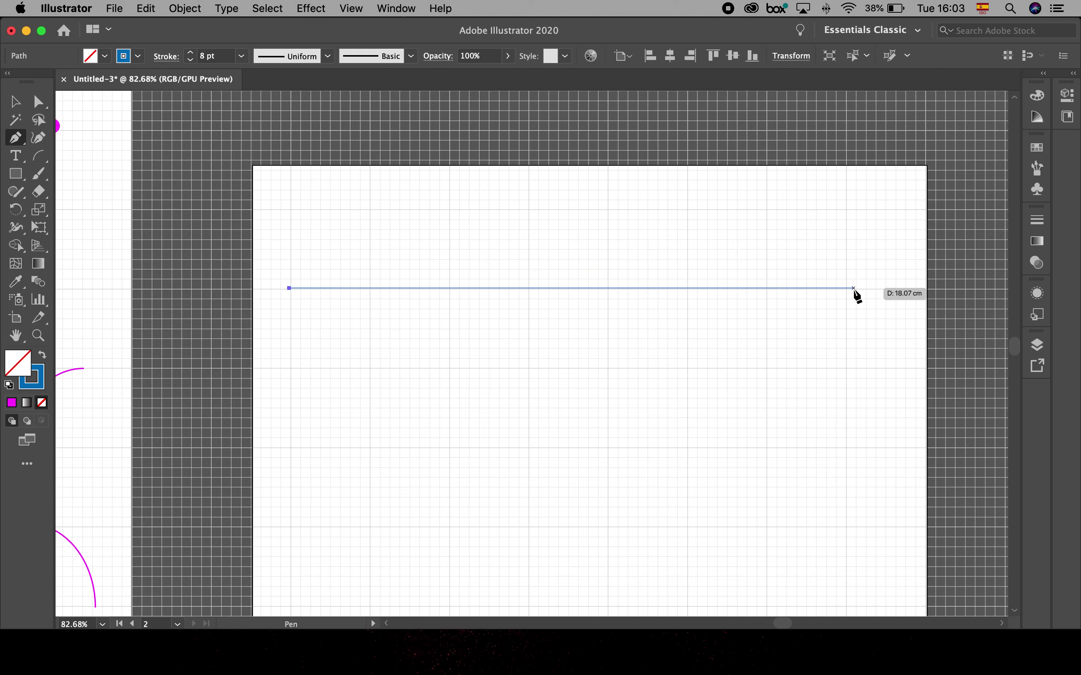
left_click(853, 288)
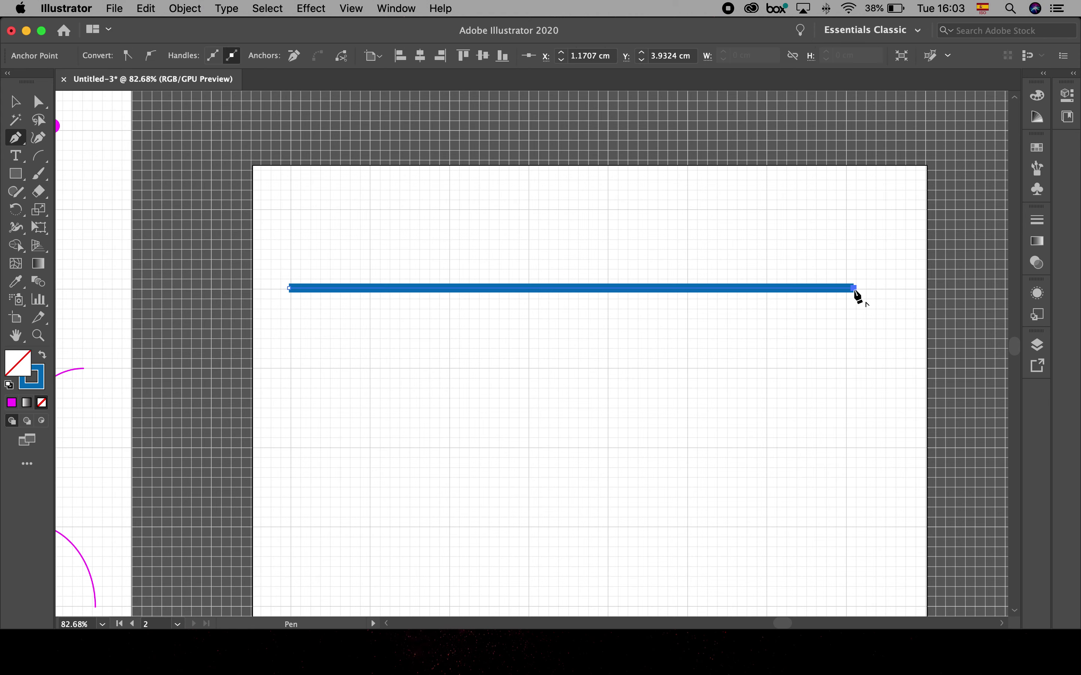
key("super+z")
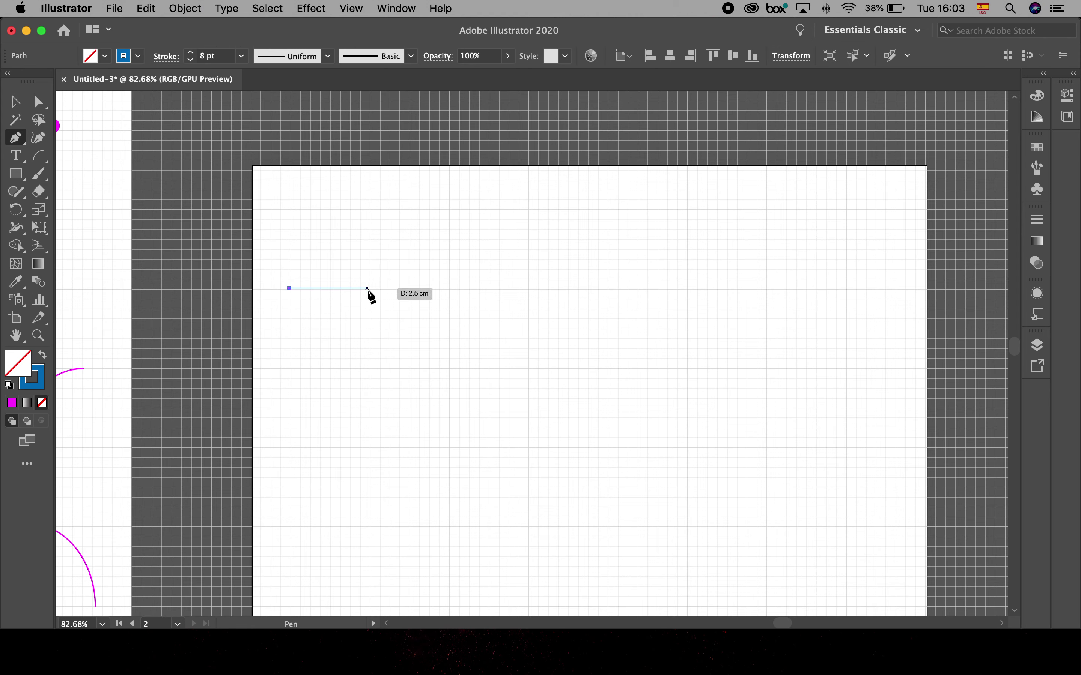
left_click(368, 288, "shift")
left_click(367, 209, "shift")
left_click(445, 209, "shift")
left_click(445, 288, "shift")
left_click(529, 288, "shift")
left_click(529, 209, "shift")
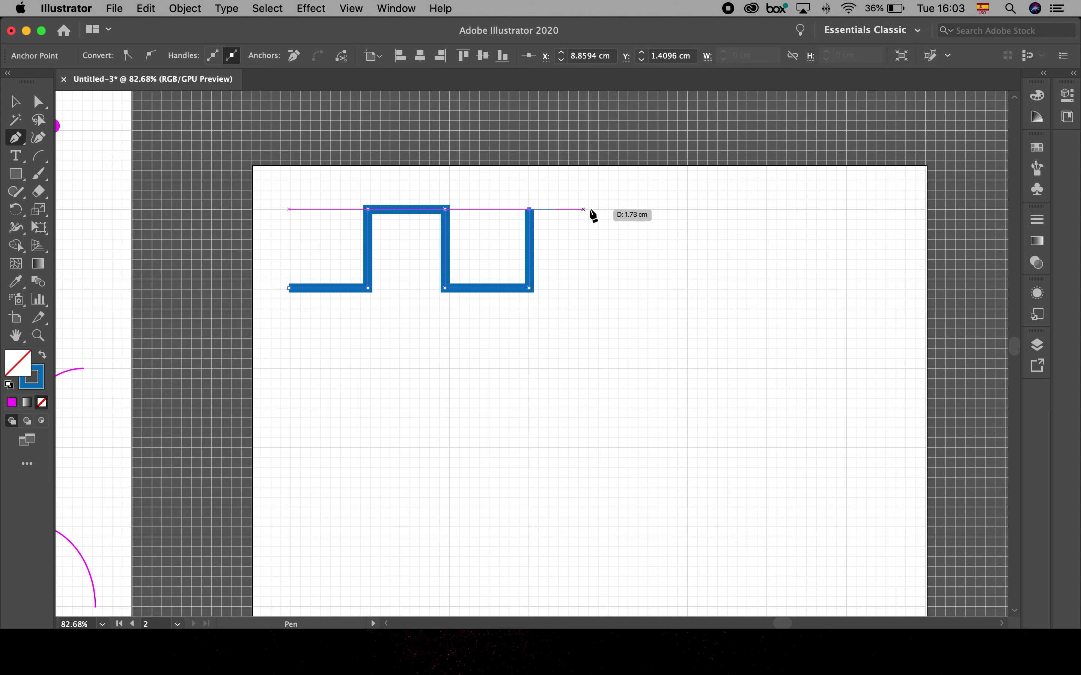
Continue the battlement path to the page's right side and end it with a long, slightly slanted downward segment
left_click(606, 208, "shift")
left_click(605, 289, "shift")
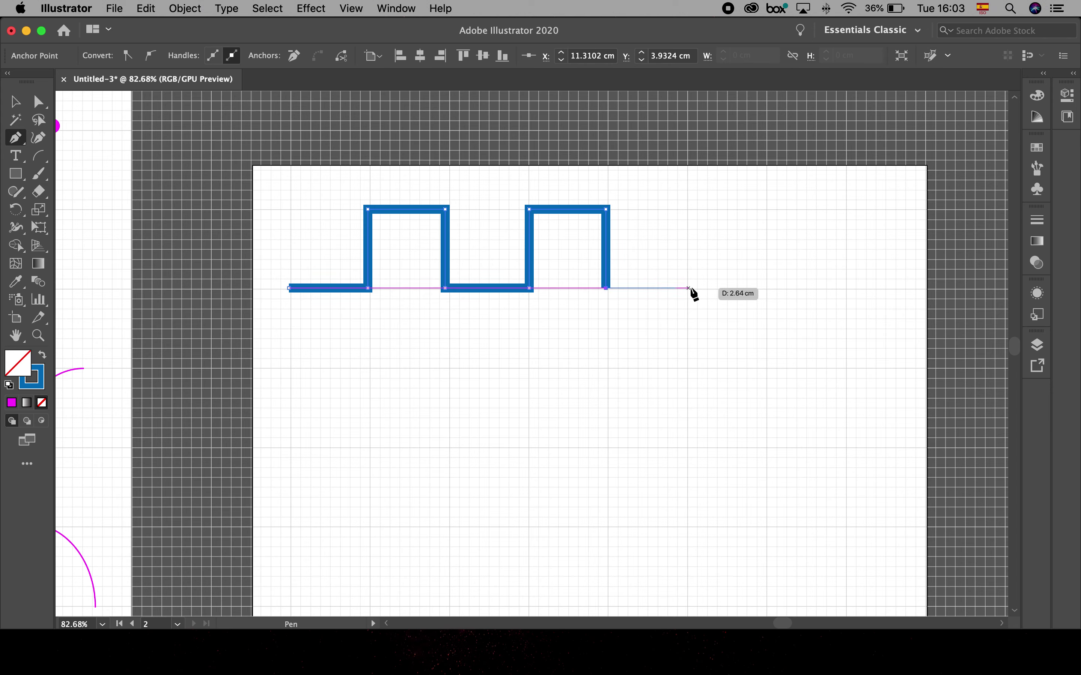
left_click(687, 289, "shift")
left_click(688, 209, "shift")
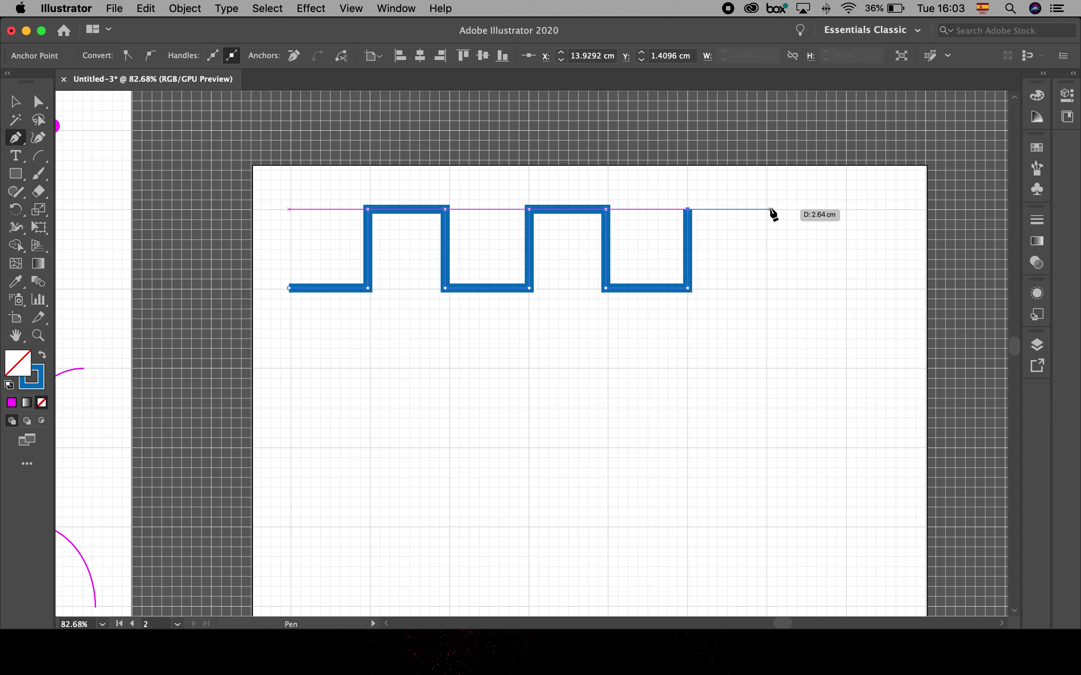
left_click(764, 209, "shift")
left_click(764, 289, "shift")
left_click(846, 288, "shift")
left_click(846, 208, "shift")
left_click(895, 208, "shift")
left_click(897, 448)
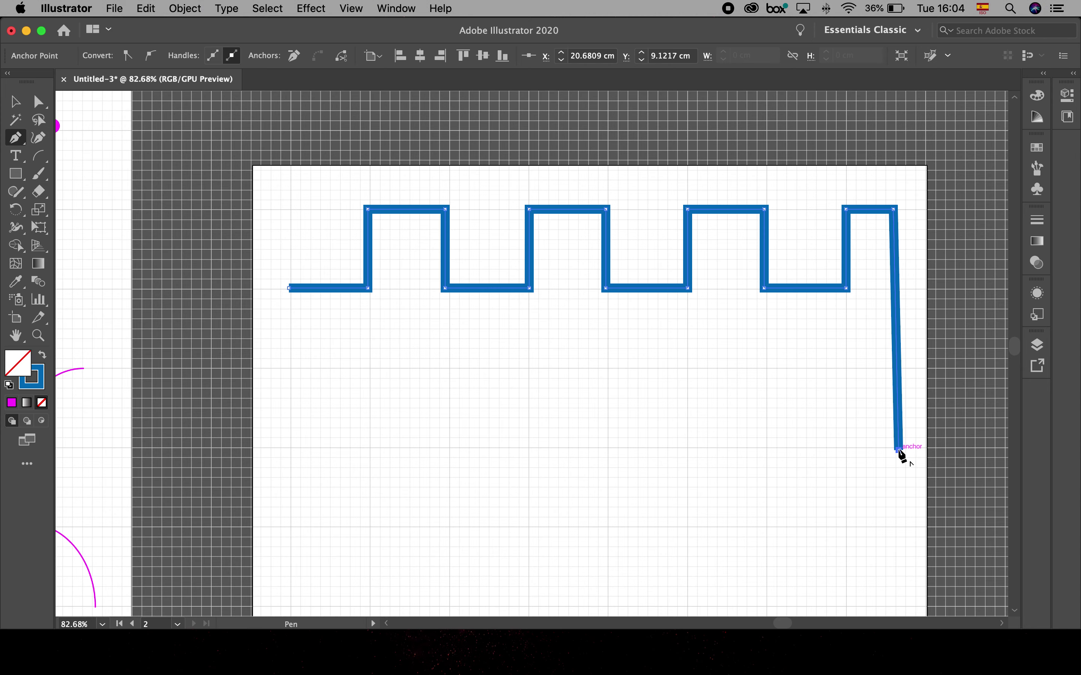
left_click_drag(898, 449, 905, 426)
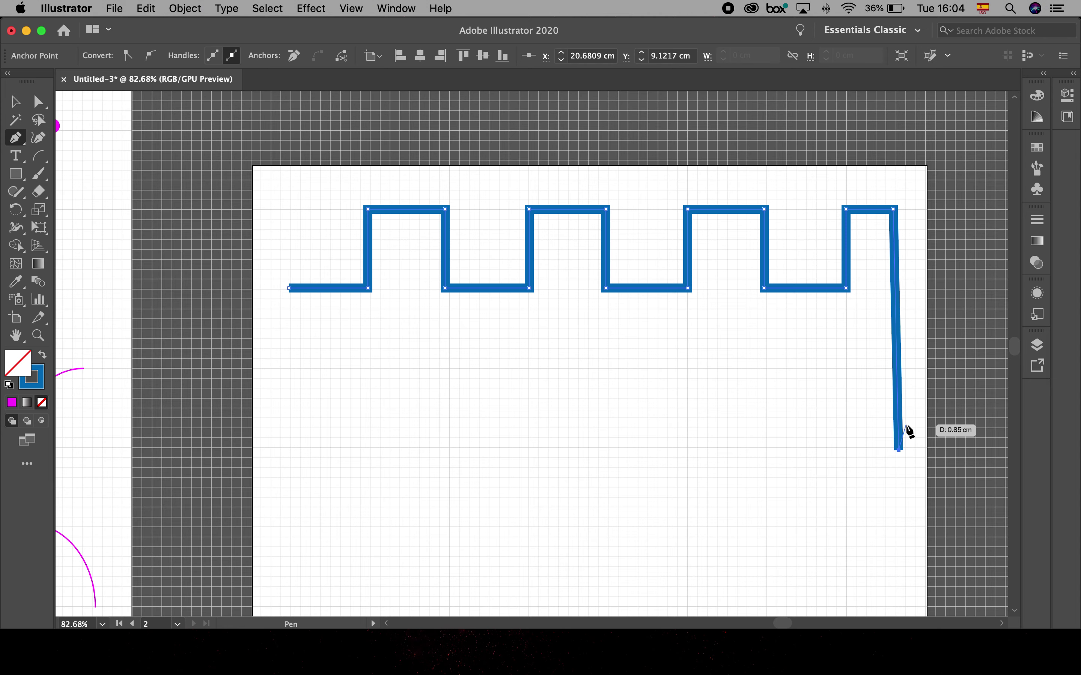
left_click(16, 102)
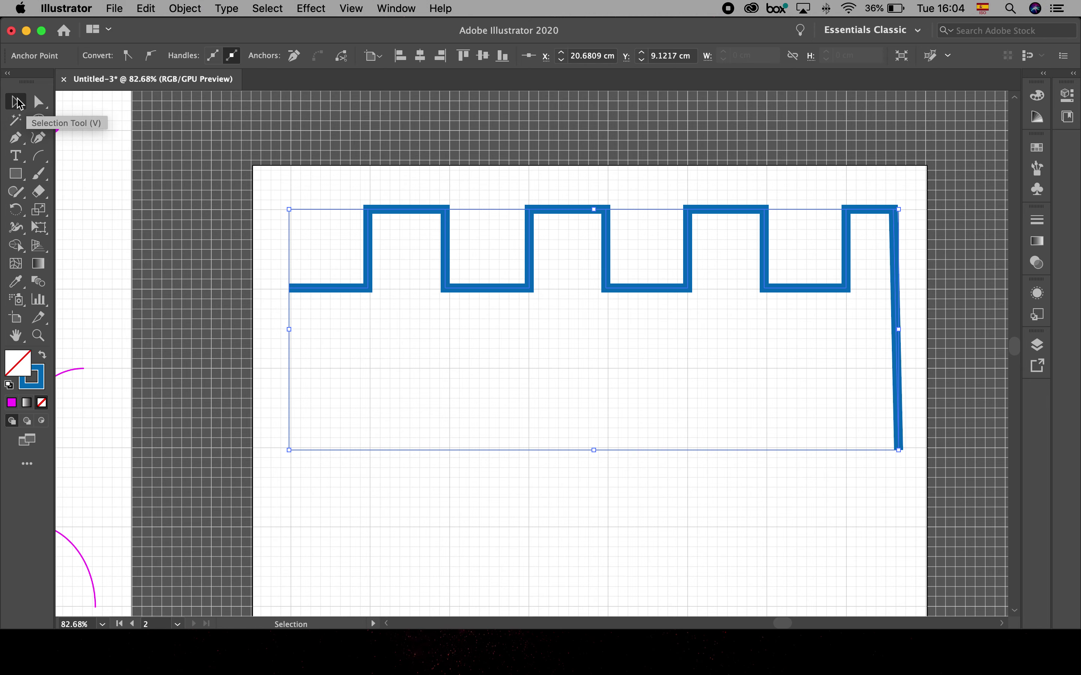
Draw an open zigzag path with three peaks, one large grid square high, below the battlement line
left_click(16, 138)
left_click(289, 447)
left_click(370, 368)
left_click(449, 446)
left_click(530, 369)
left_click(608, 442)
key("super+a")
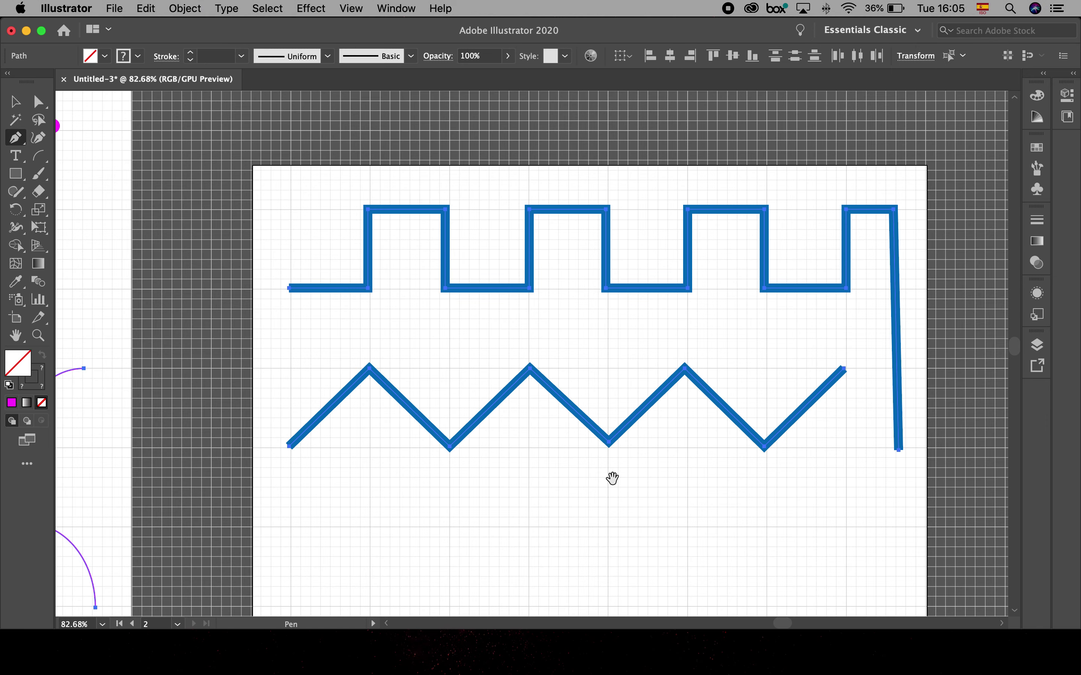
Draw two connected upward arches below the zigzag, each two grid squares wide with a sharp cusp between them
left_click_drag(607, 467, 615, 337)
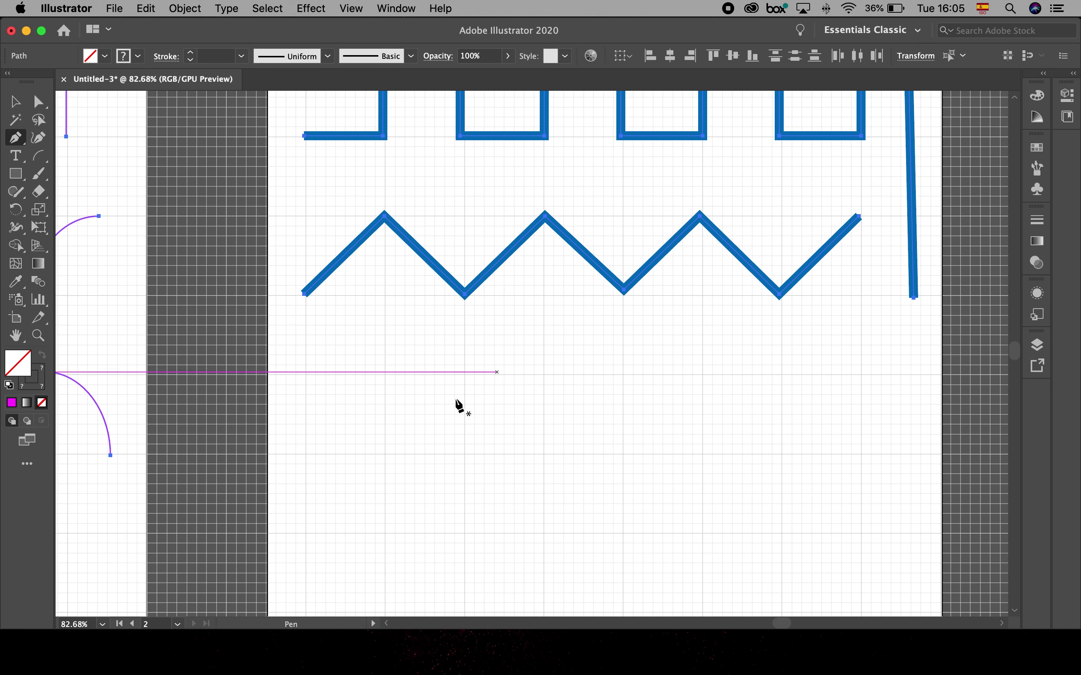
left_click_drag(466, 419, 529, 426)
left_click(368, 462)
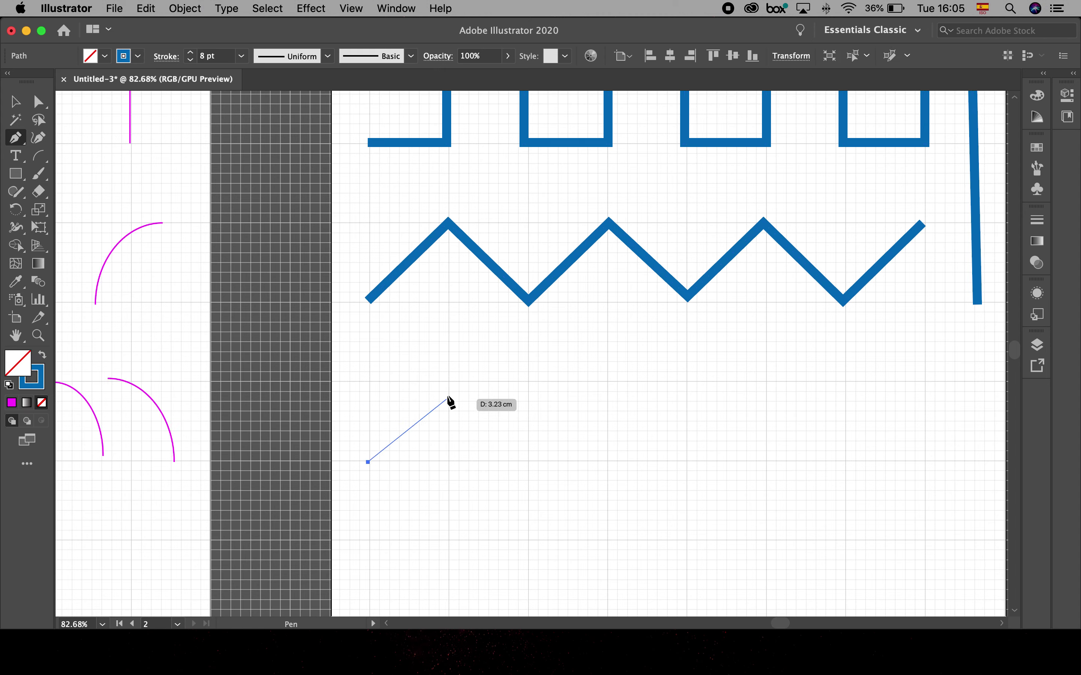
left_click(451, 383)
left_click_drag(459, 383, 531, 383)
left_click(526, 462)
left_click_drag(605, 383, 686, 383)
left_click(688, 462)
Add two more connected arches to the arch path, ending near the page's right edge
key("space")
left_click_drag(734, 448, 554, 460)
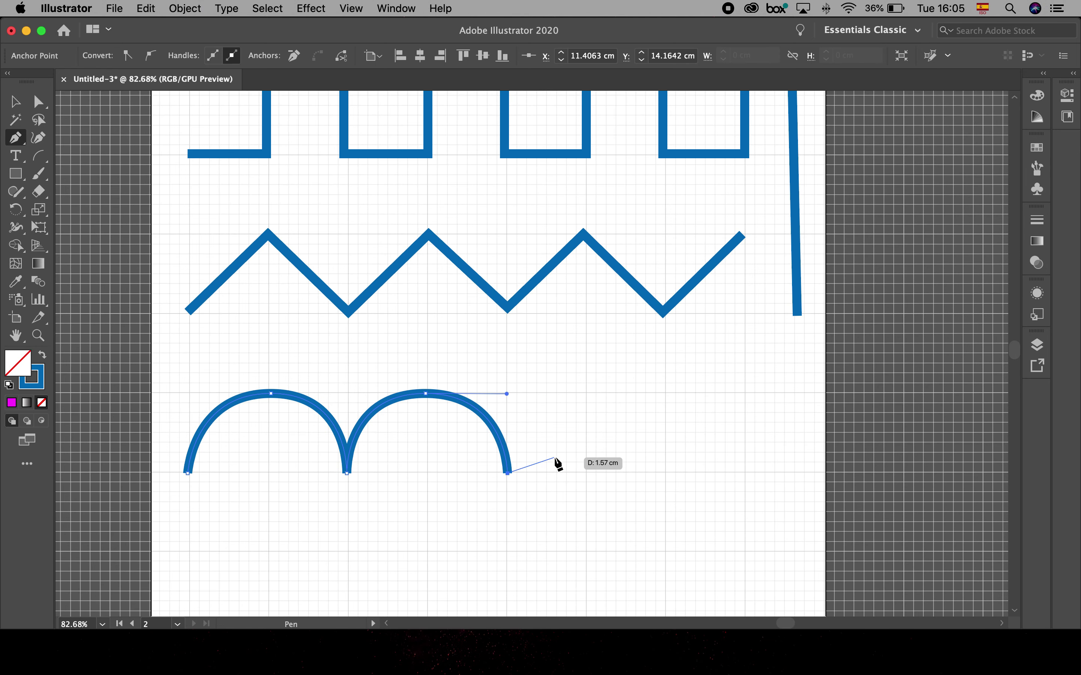
left_click_drag(585, 394, 649, 393)
left_click(662, 467)
left_click_drag(742, 393, 815, 392)
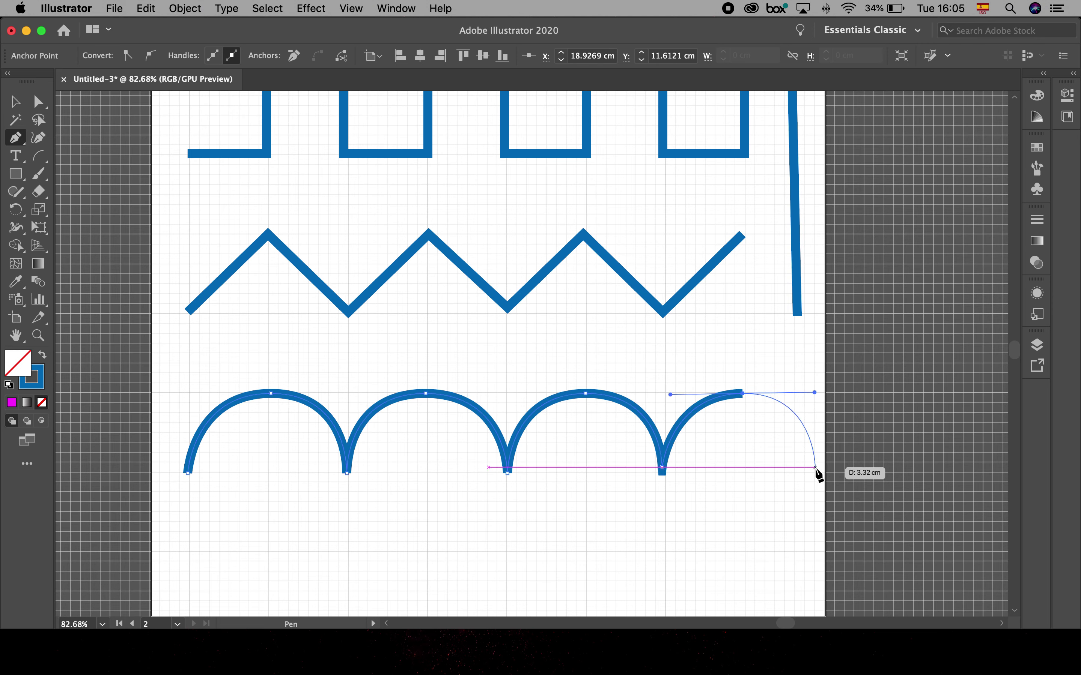
left_click(815, 472)
Draw two connected U-shaped curves below the arches, each two grid squares wide and one square deep
scroll(815, 473, "down", 4)
left_click(235, 427)
left_click_drag(314, 503, 395, 503)
left_click(395, 422)
left_click_drag(475, 503, 553, 503)
left_click(552, 423)
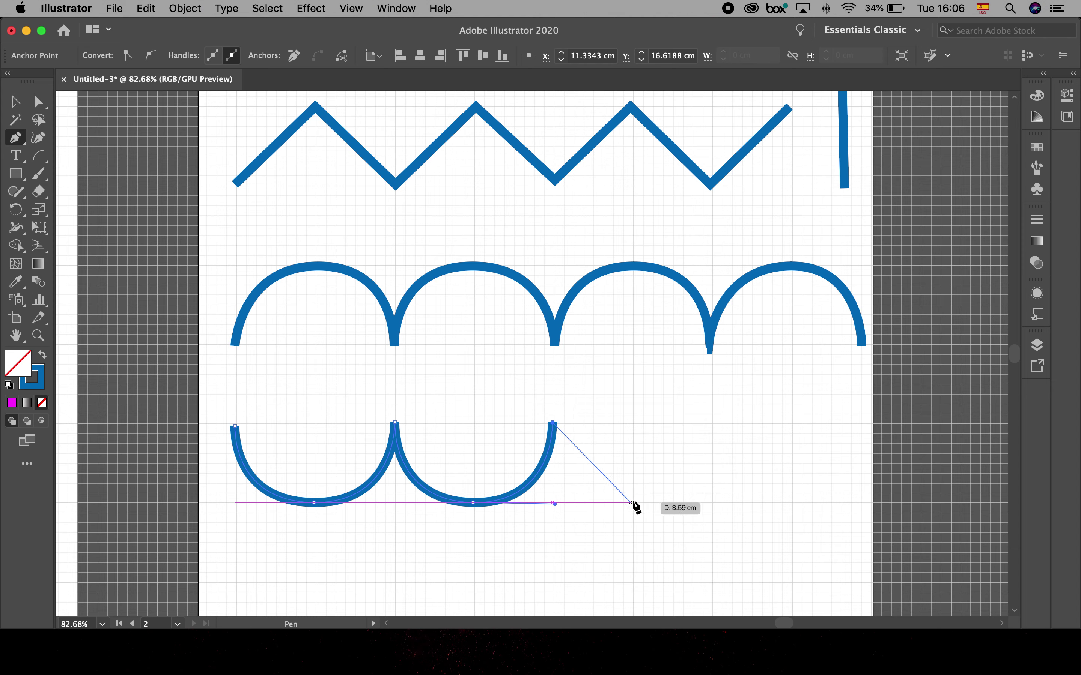
Add two more U-shaped curves reaching the page's right edge and end the path
left_click_drag(635, 503, 719, 504)
left_click(712, 423)
left_click_drag(793, 502, 861, 502)
left_click(872, 423)
key("Escape")
Below the U-shaped row, draw a path of four fins, each a quarter arch followed by a straight vertical drop
scroll(537, 425, "down", 5)
left_click(242, 471)
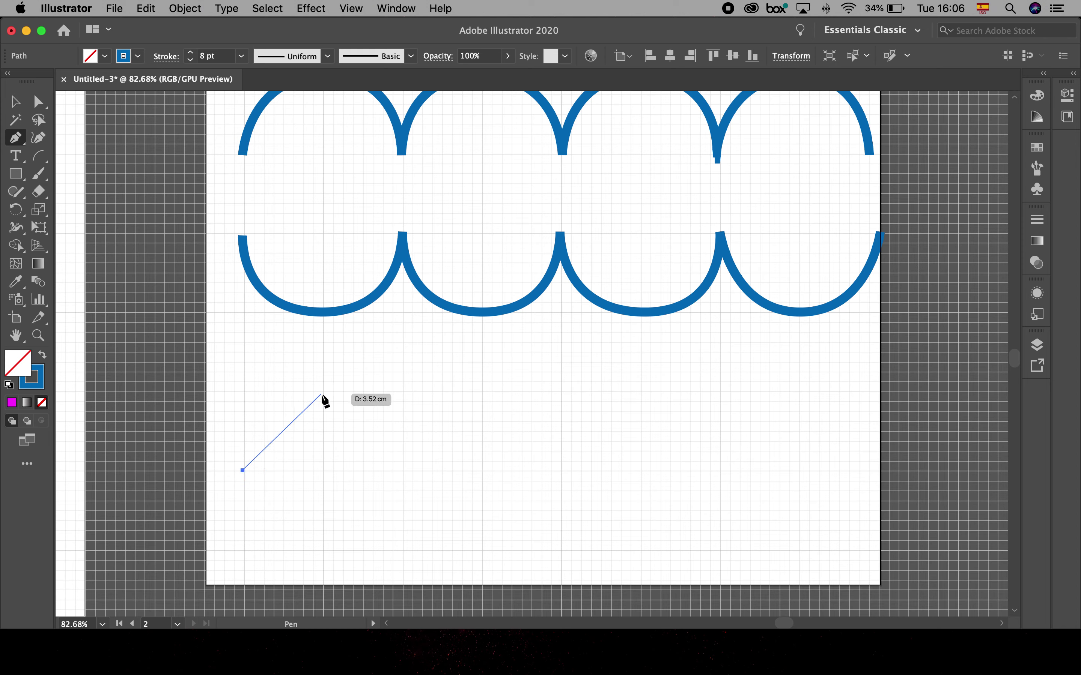
left_click_drag(325, 393, 403, 392)
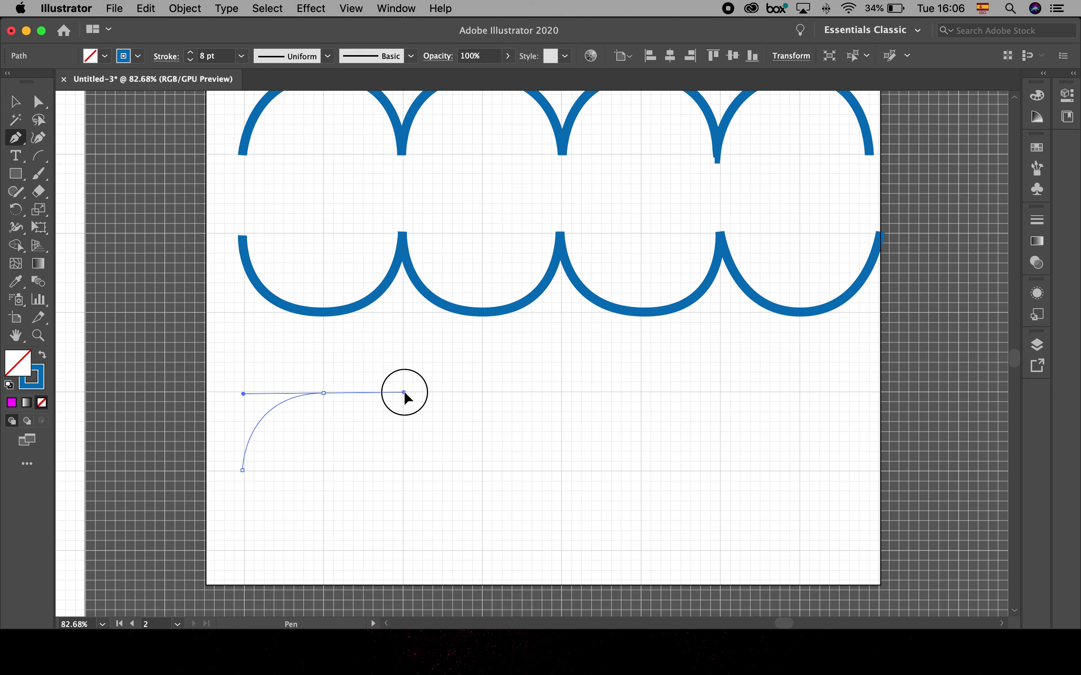
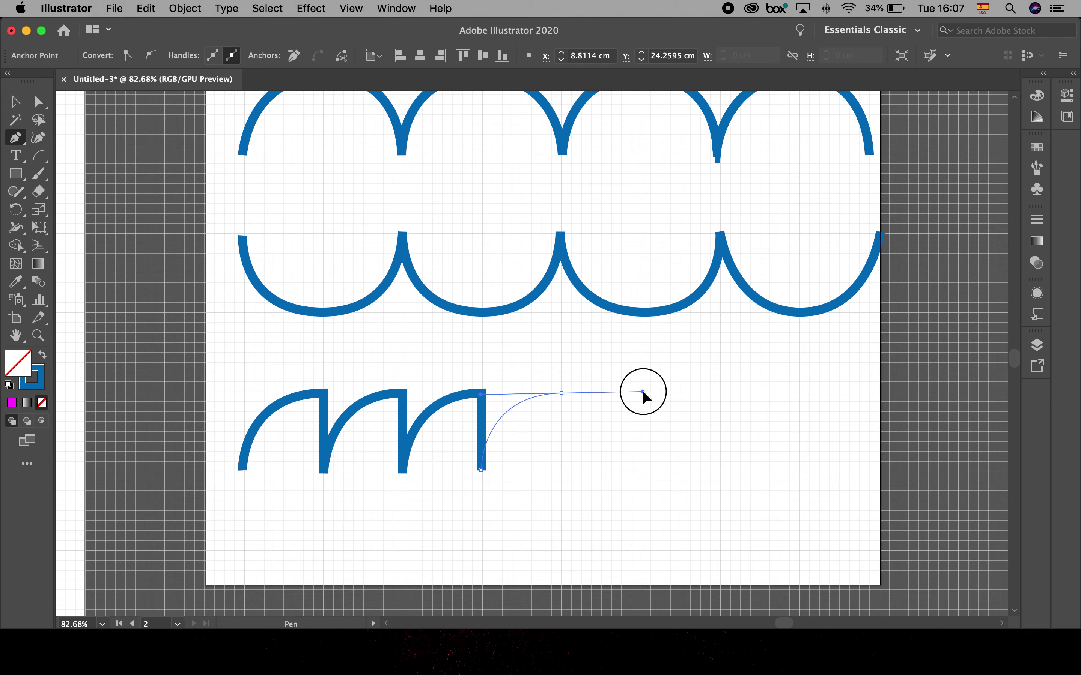
left_click(562, 394)
left_click(562, 469)
Extend the fin path with three more quarter arches and vertical drops, then end the path
left_click_drag(642, 394, 789, 393)
left_click(641, 393)
left_click(641, 473)
left_click(723, 394)
left_click(723, 470)
left_click_drag(797, 394, 855, 394)
left_click(797, 393)
left_click(797, 473)
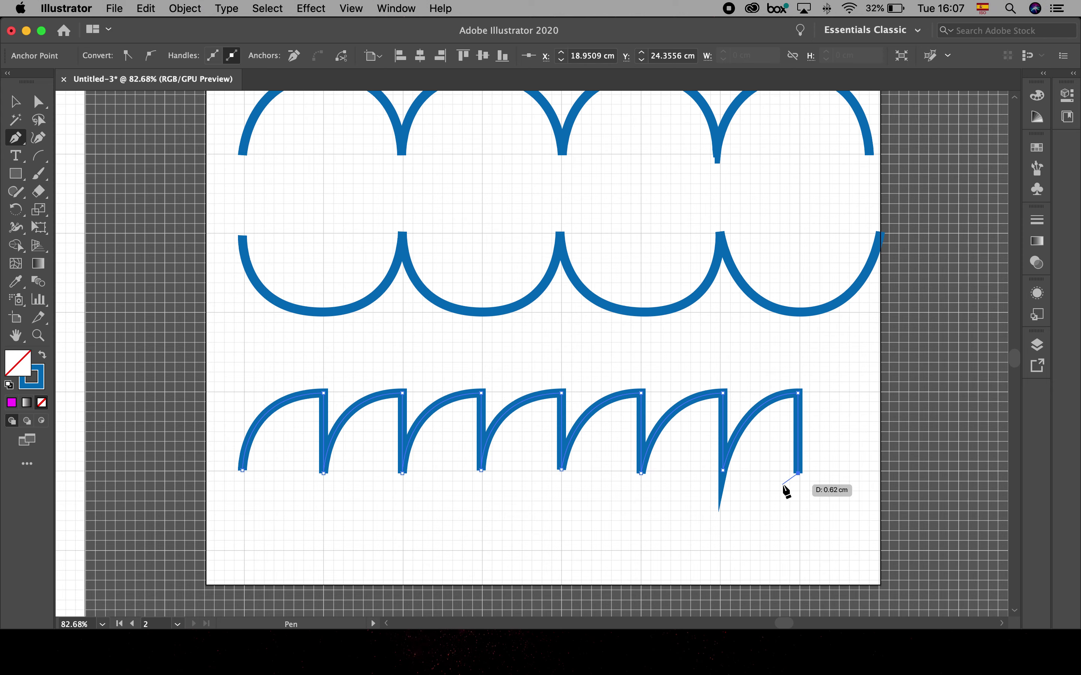
key("Escape")
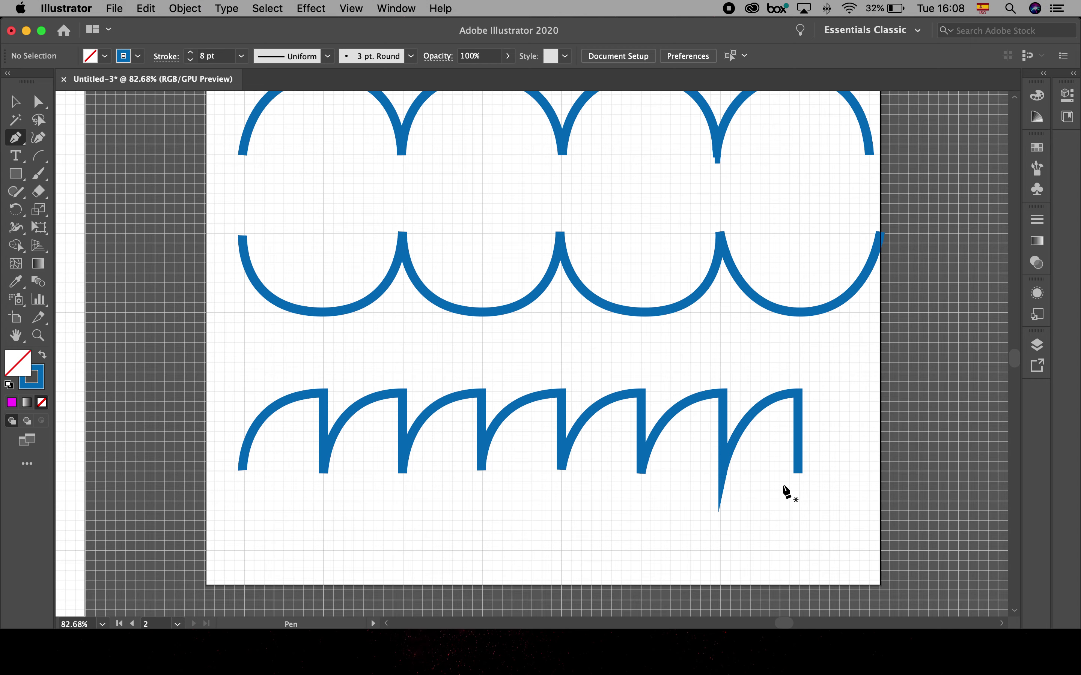
Select the battlement path at the page's top and give it an orange-red stroke with a thinner weight
key("space")
left_click_drag(651, 297, 660, 435)
left_click_drag(591, 265, 596, 398)
left_click_drag(574, 170, 571, 387)
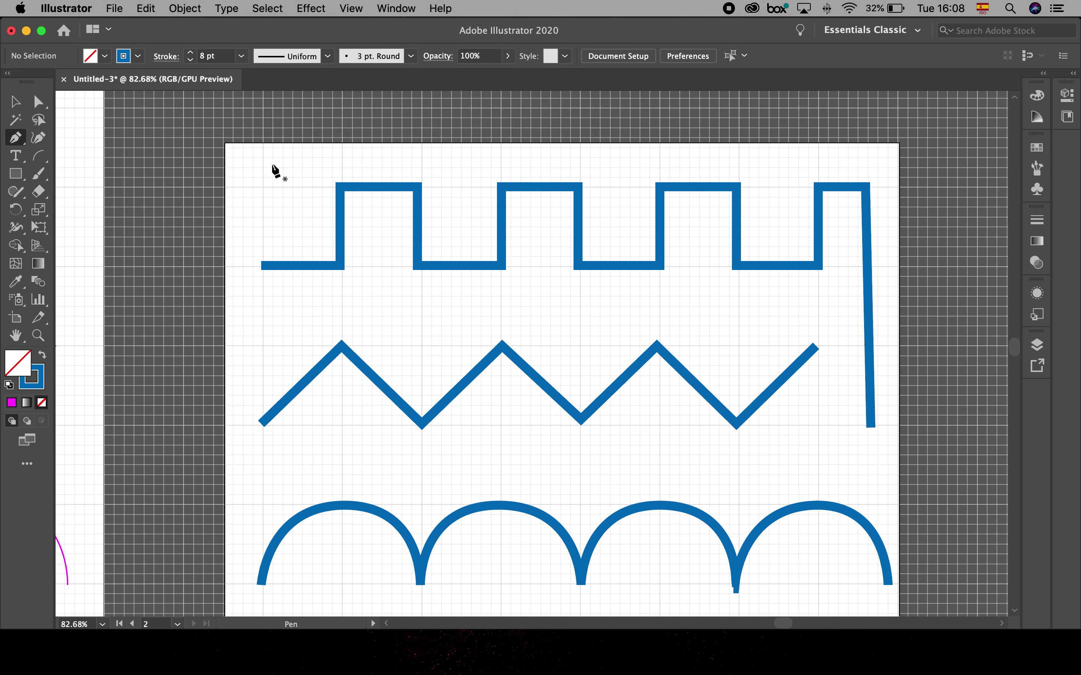
left_click(21, 103)
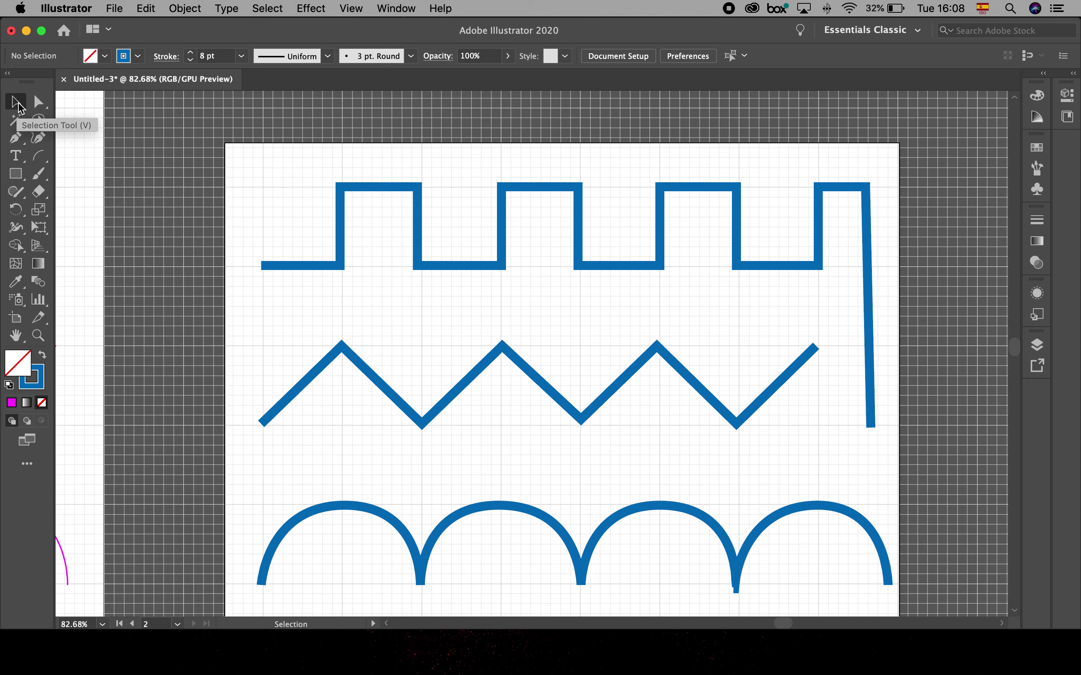
left_click(369, 186)
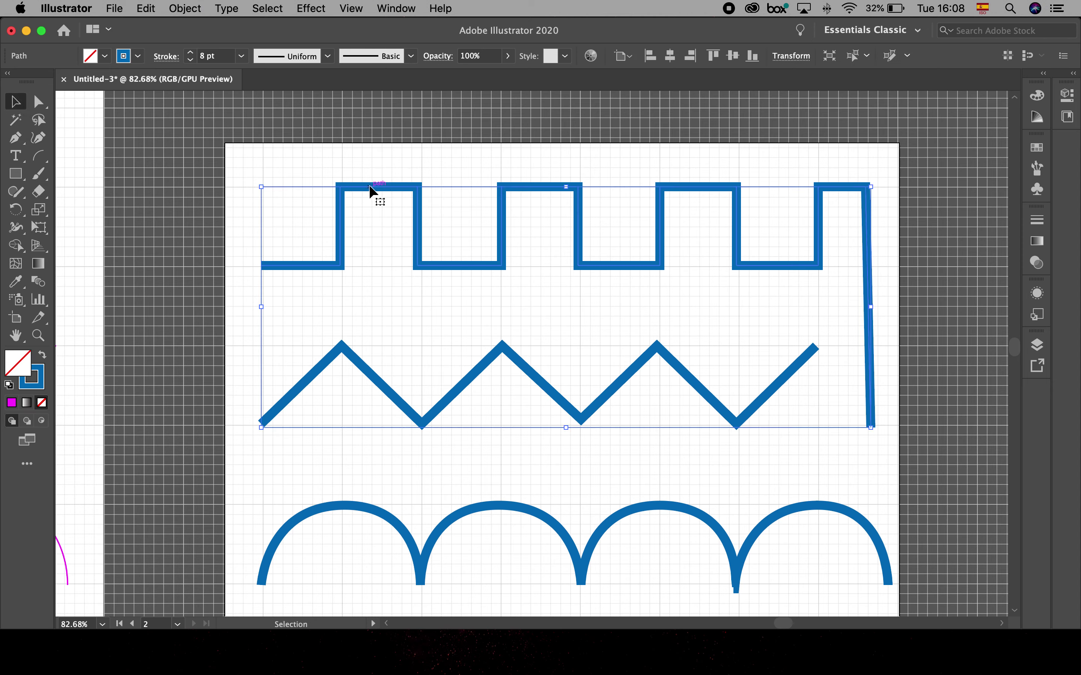
left_click(138, 56)
left_click(154, 91)
left_click(241, 56)
left_click(219, 129)
Open the stroke options and select the third-row arch path, viewed closely around its lower cusps
left_click(797, 364)
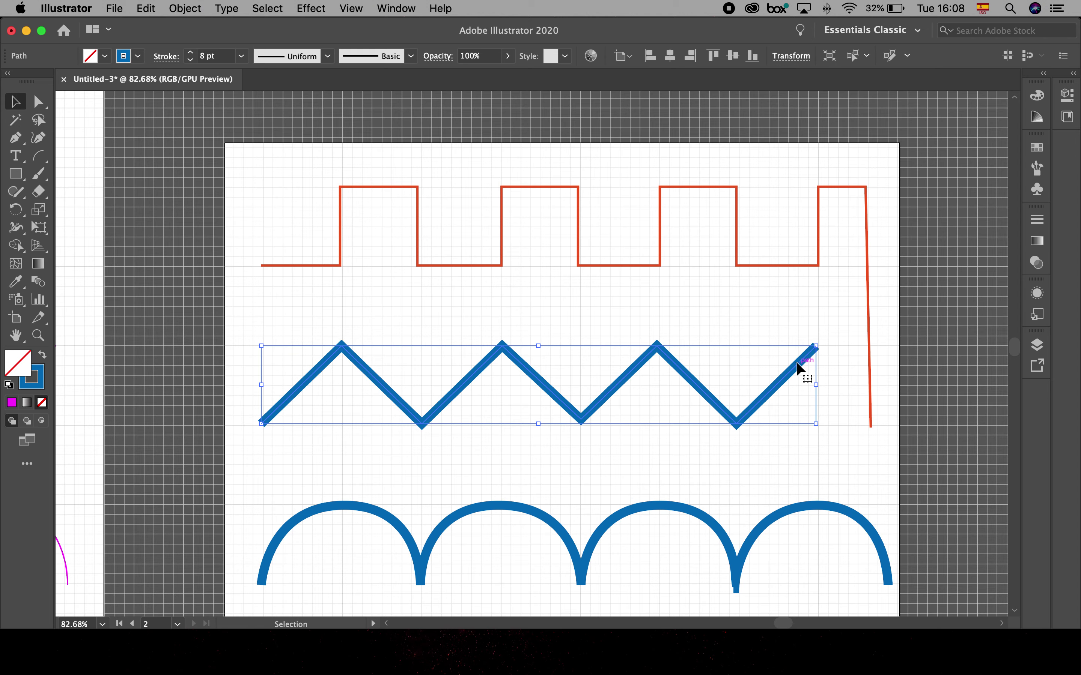
scroll(609, 574, "up", 5)
left_click_drag(609, 574, 675, 444)
left_click_drag(806, 456, 695, 436)
left_click_drag(769, 362, 721, 186)
left_click_drag(812, 450, 719, 436)
left_click_drag(842, 410, 930, 486)
left_click(1037, 219)
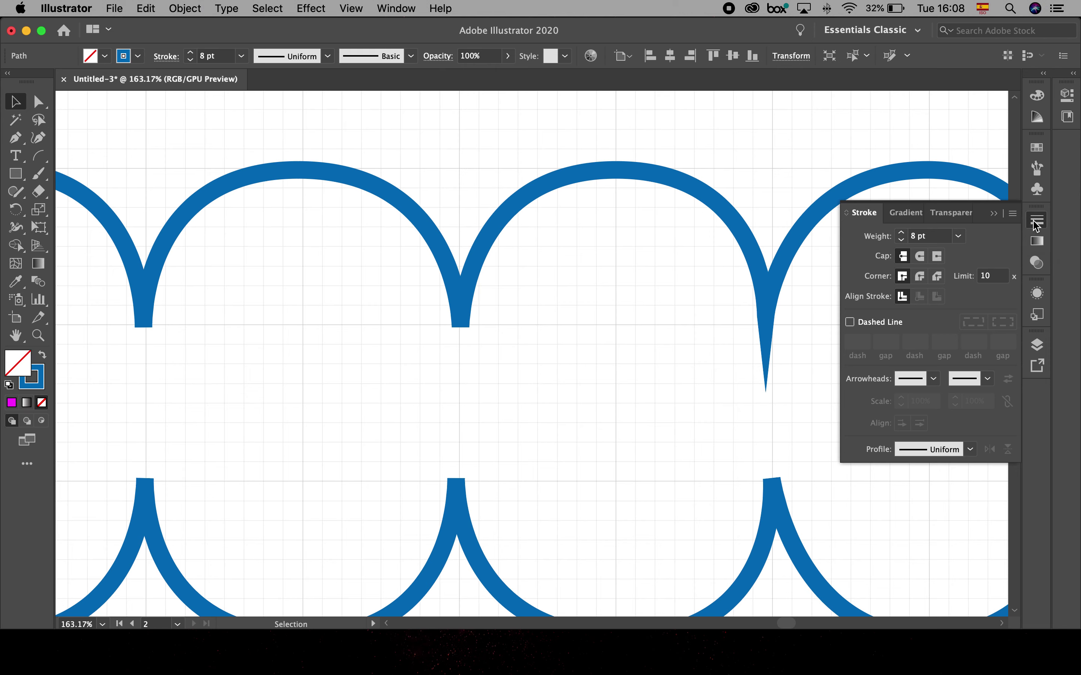
left_click(1037, 219)
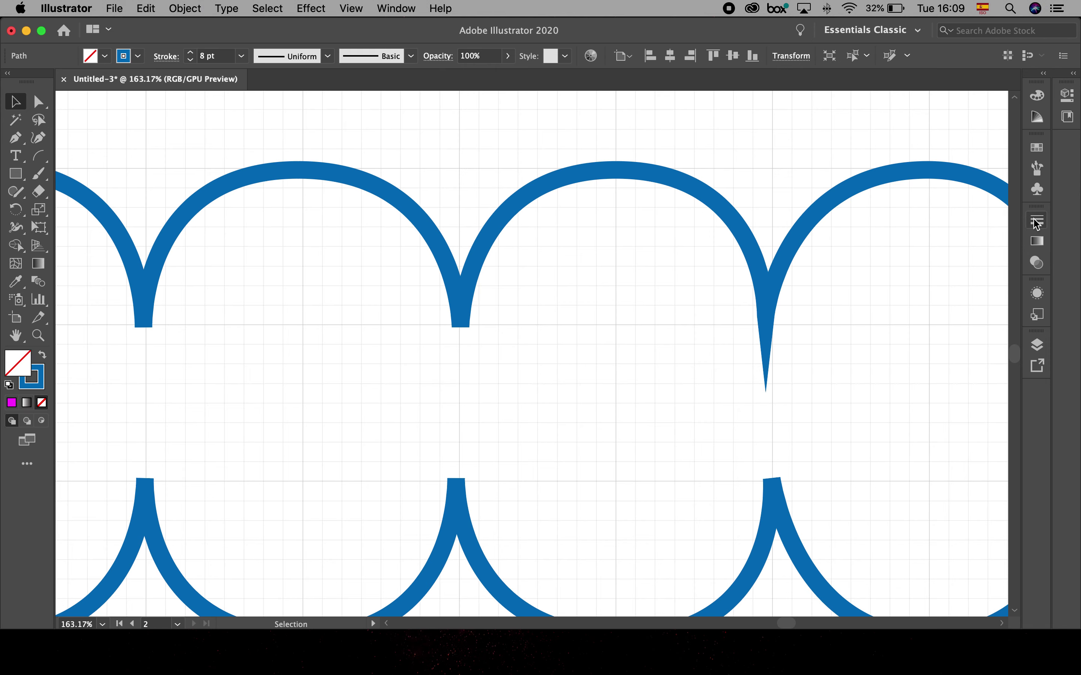
left_click(1037, 219)
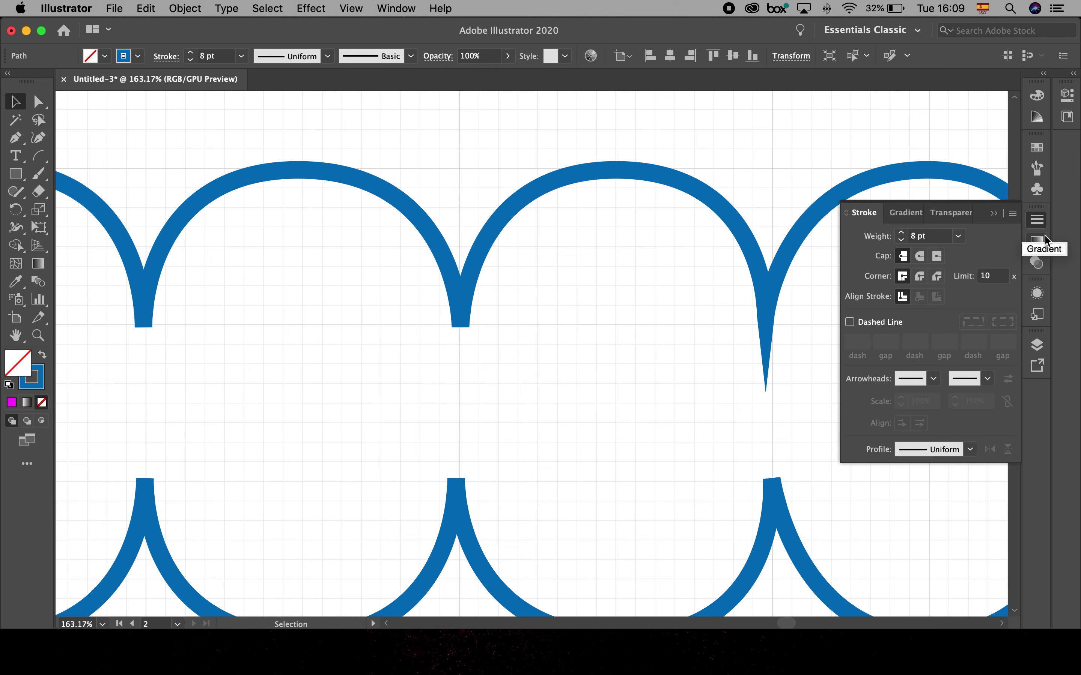
key("super+h")
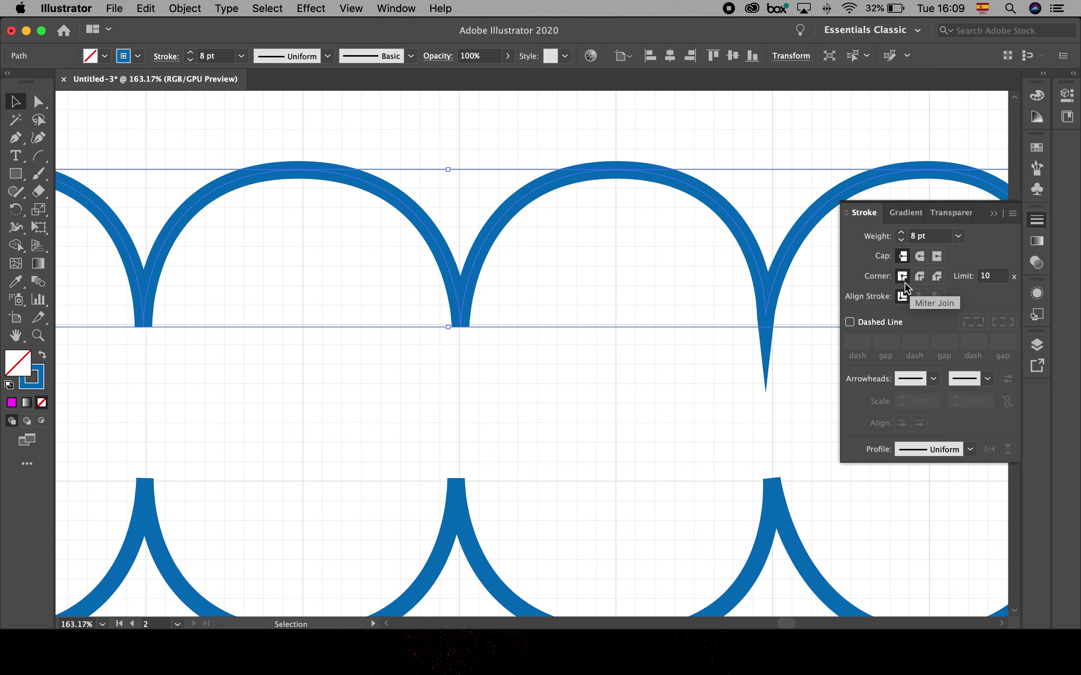
Compare the round and miter joins on the arch path and settle on Bevel Join for its corners
left_click(916, 278)
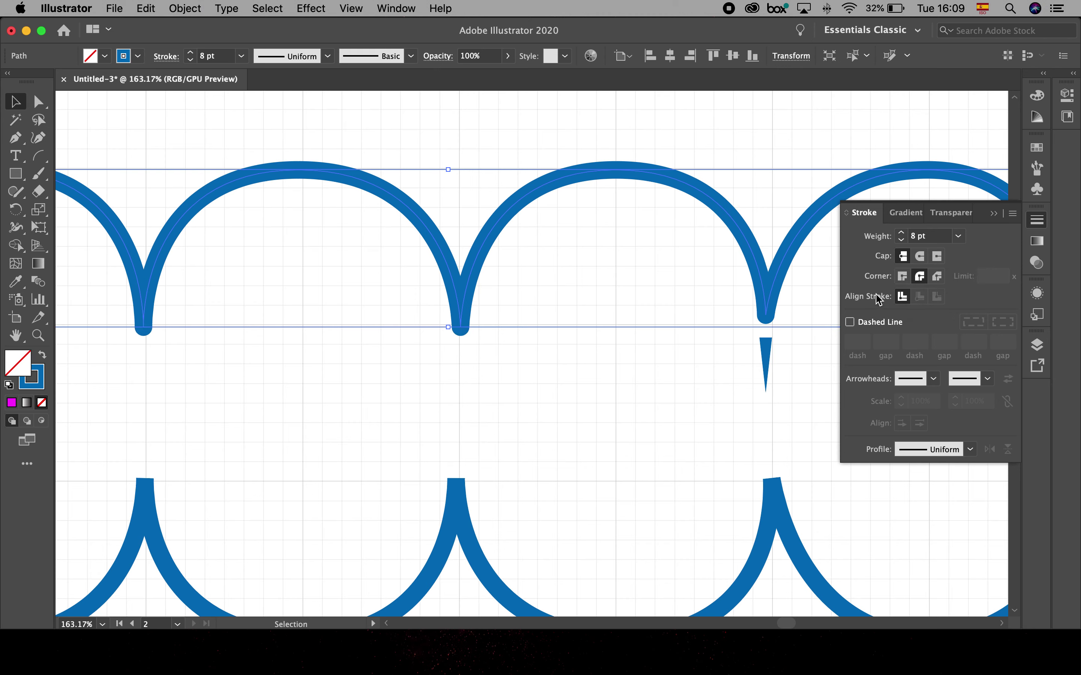
left_click(938, 276)
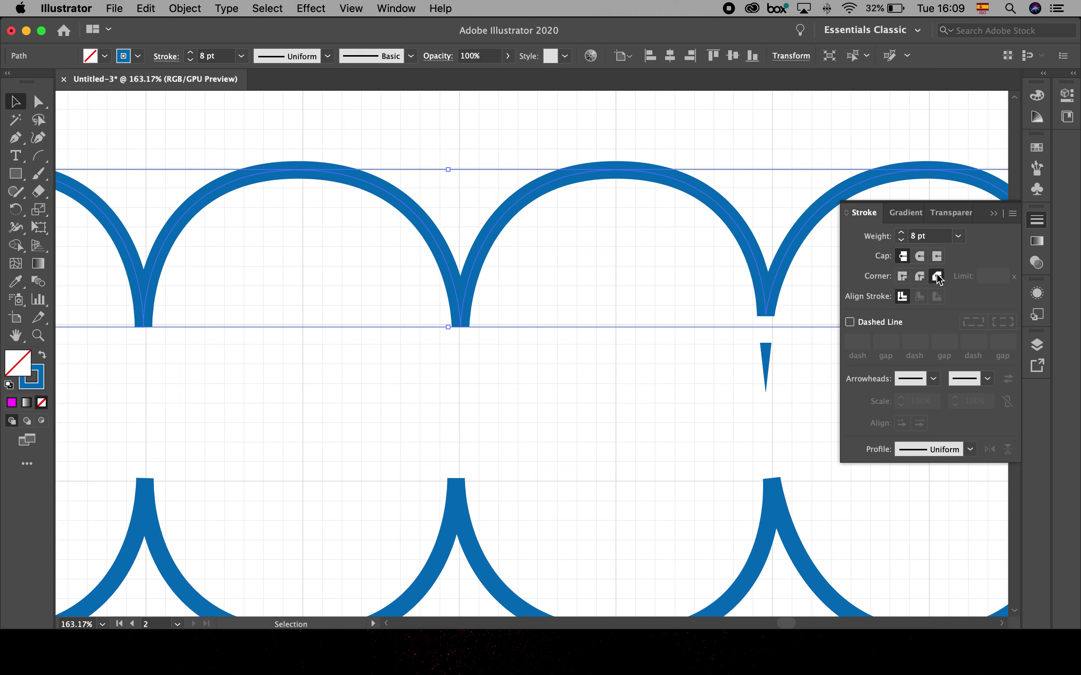
left_click(903, 278)
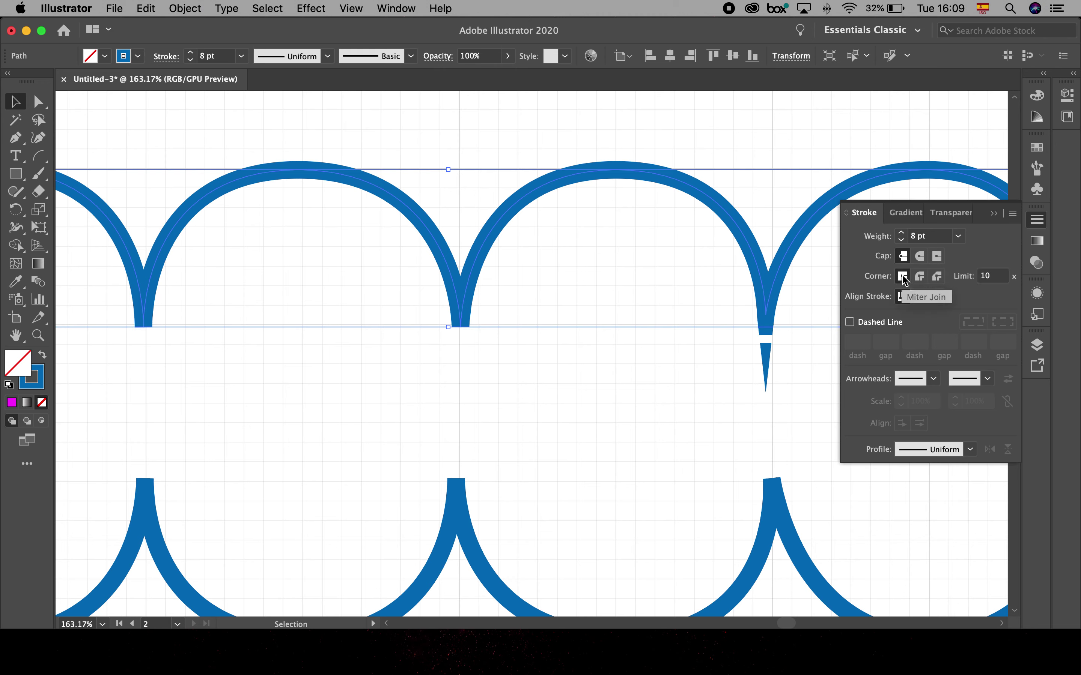
left_click(919, 277)
left_click(938, 277)
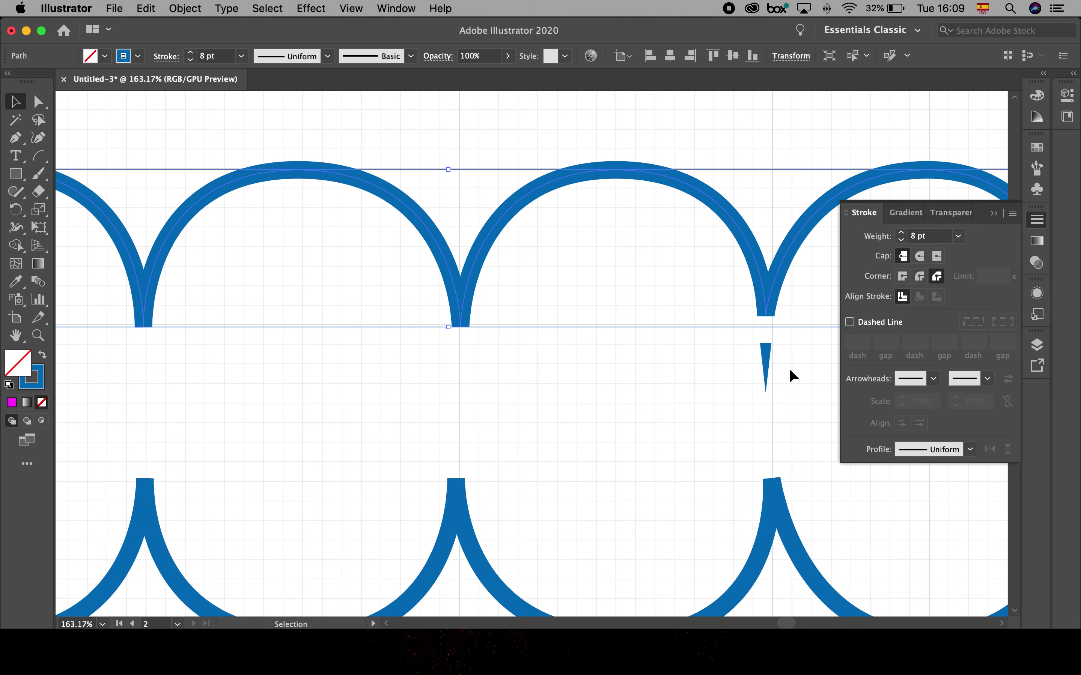
Give the fin path at the page's bottom a round cap and, after trying Bevel Join, use Miter Join for its corners
scroll(790, 370, "down", 5)
scroll(789, 370, "up", 6)
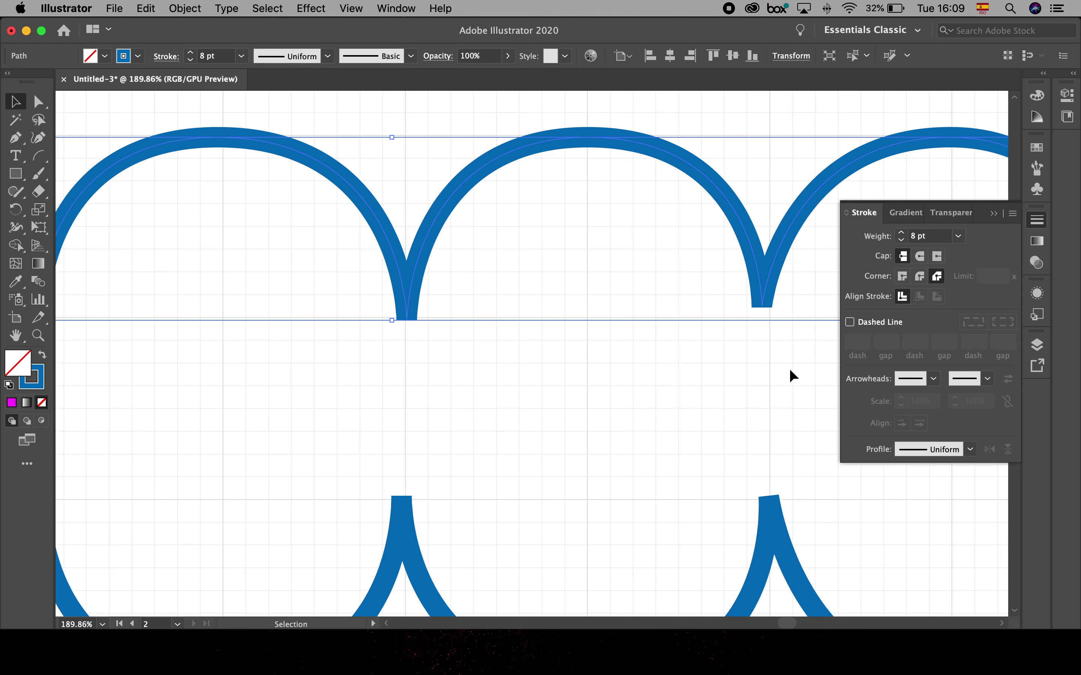
scroll(790, 368, "down", 2)
scroll(790, 368, "down", 4)
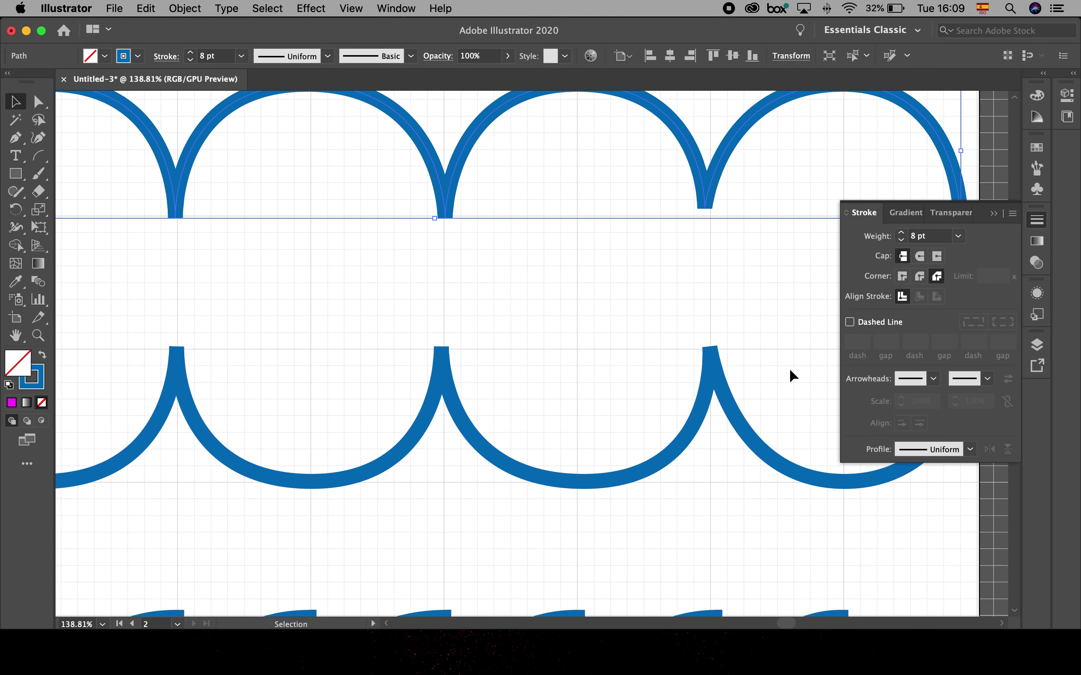
scroll(790, 368, "down", 5)
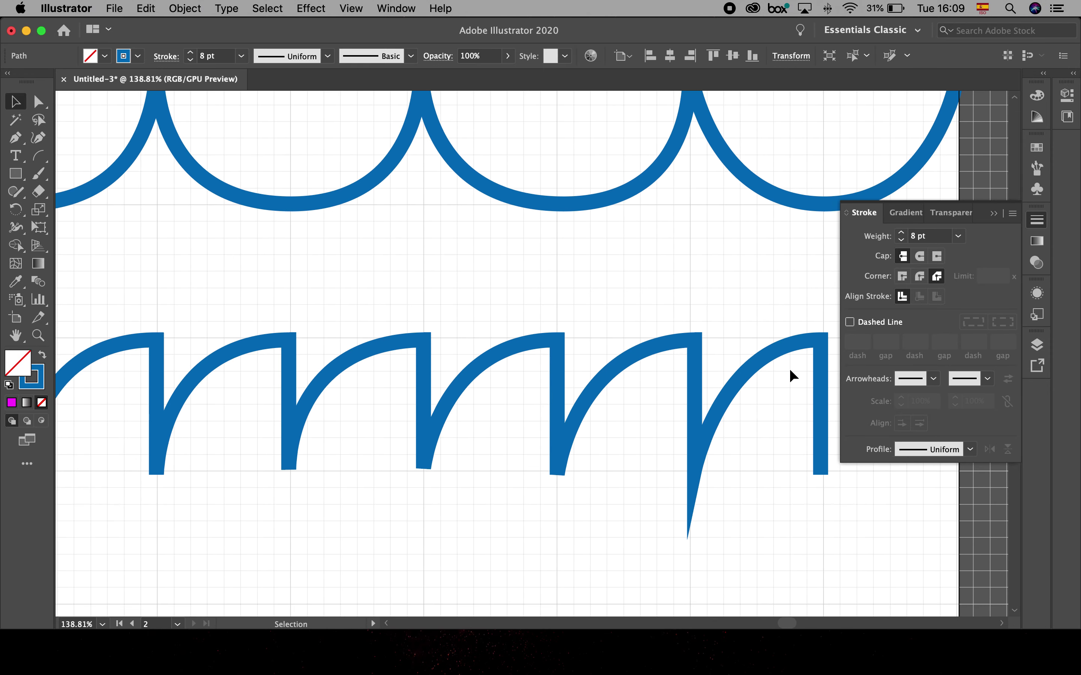
left_click(695, 457)
left_click(919, 256)
left_click(937, 276)
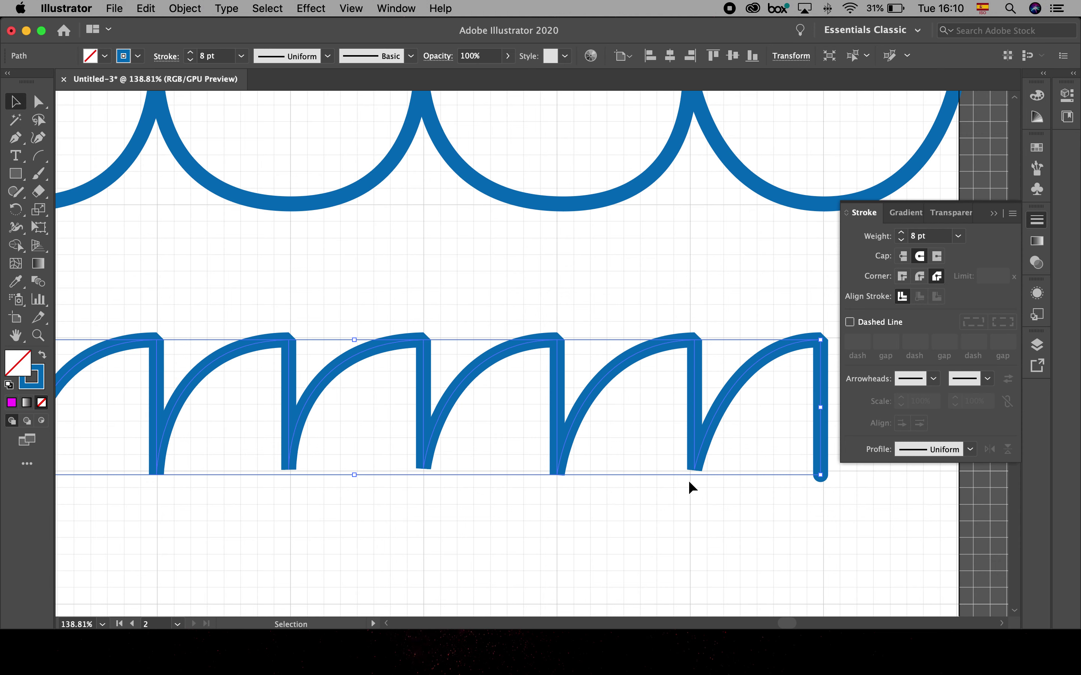
left_click(903, 277)
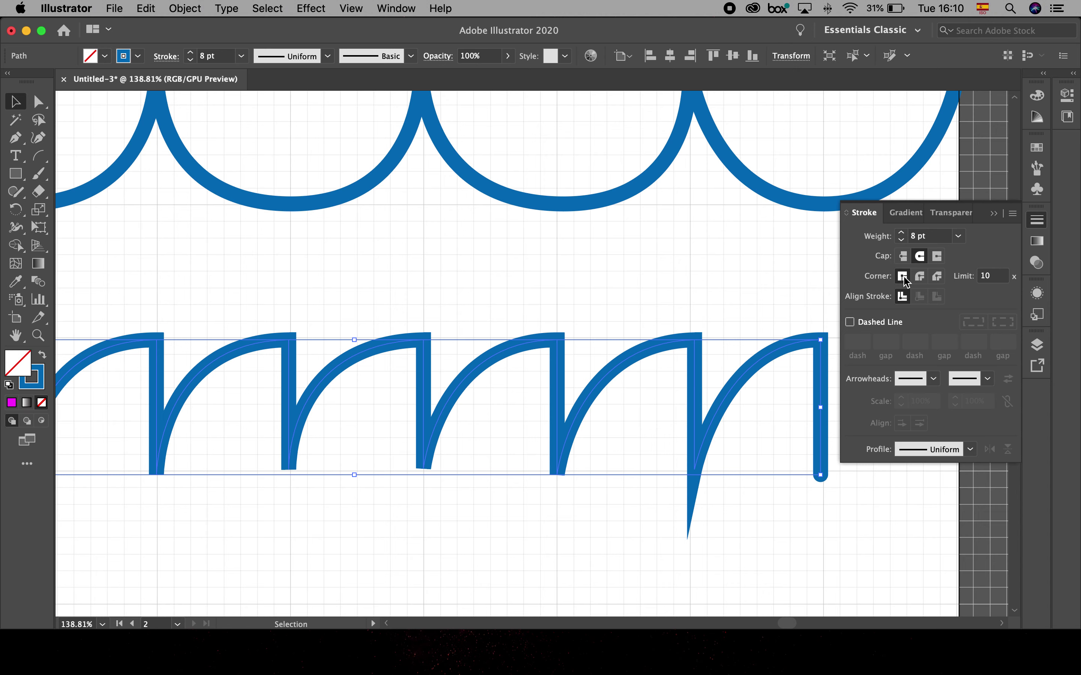
Examine the paths on both artboards, alternating between Outline and Preview views
key("super+y")
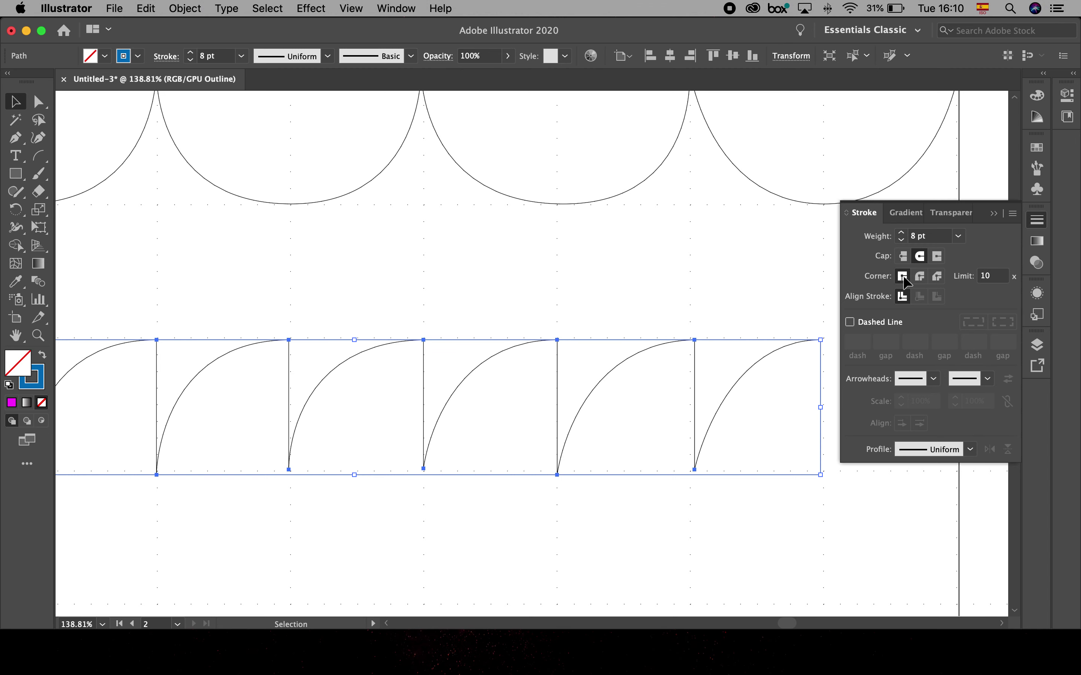
key("super+0")
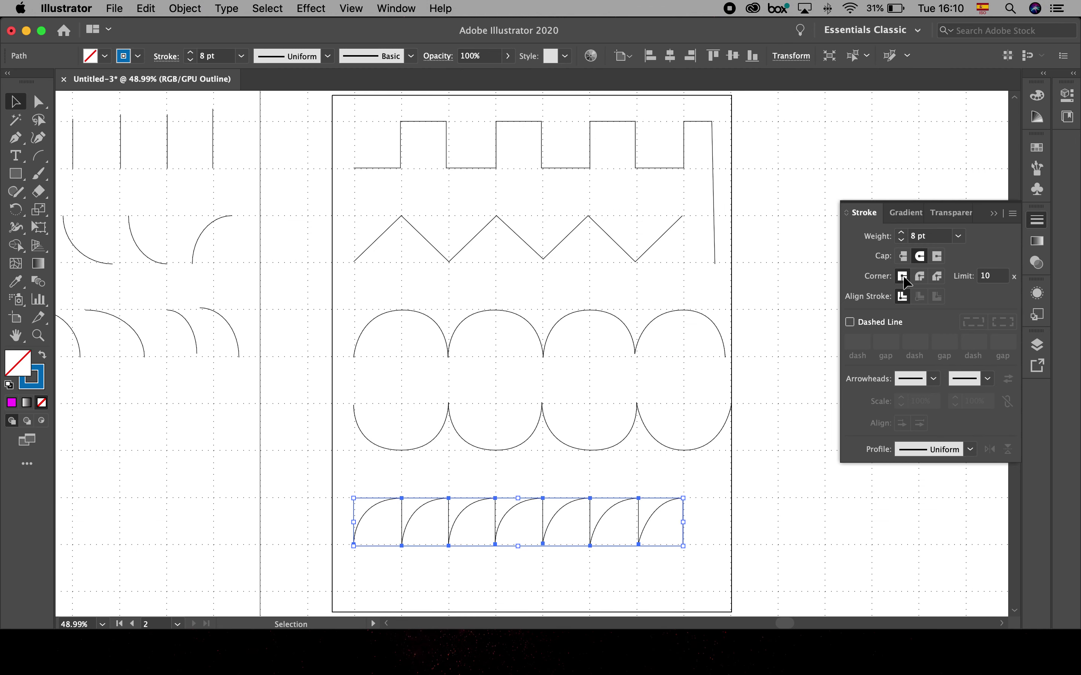
scroll(578, 249, "left", 15)
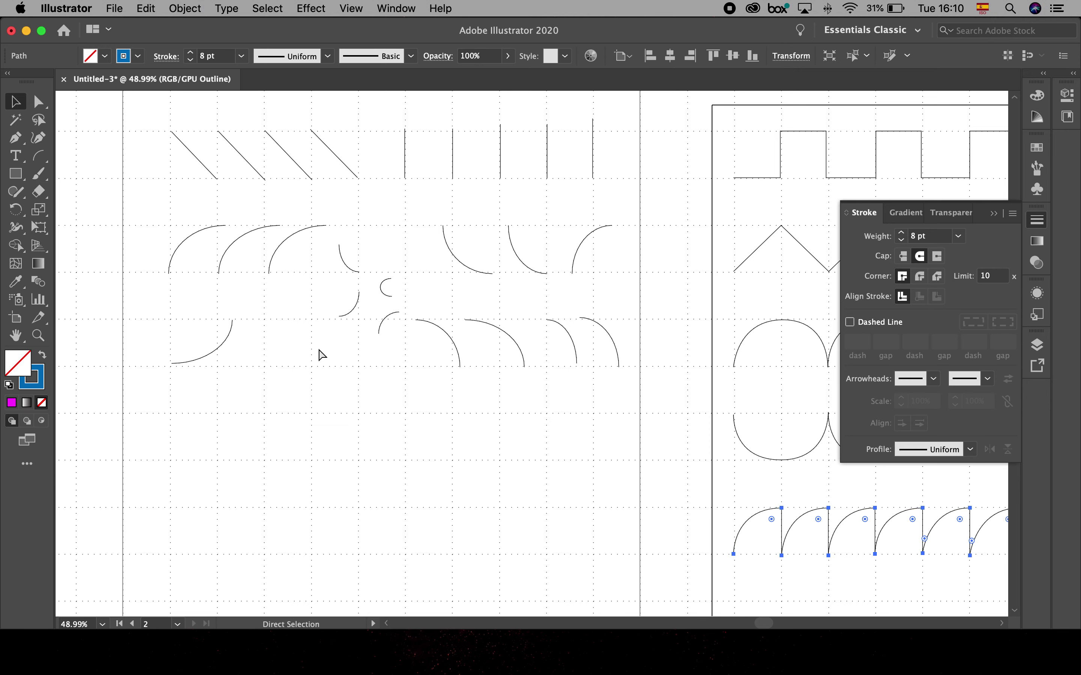
key("super+y")
scroll(327, 345, "down", 1)
scroll(327, 344, "down", 1)
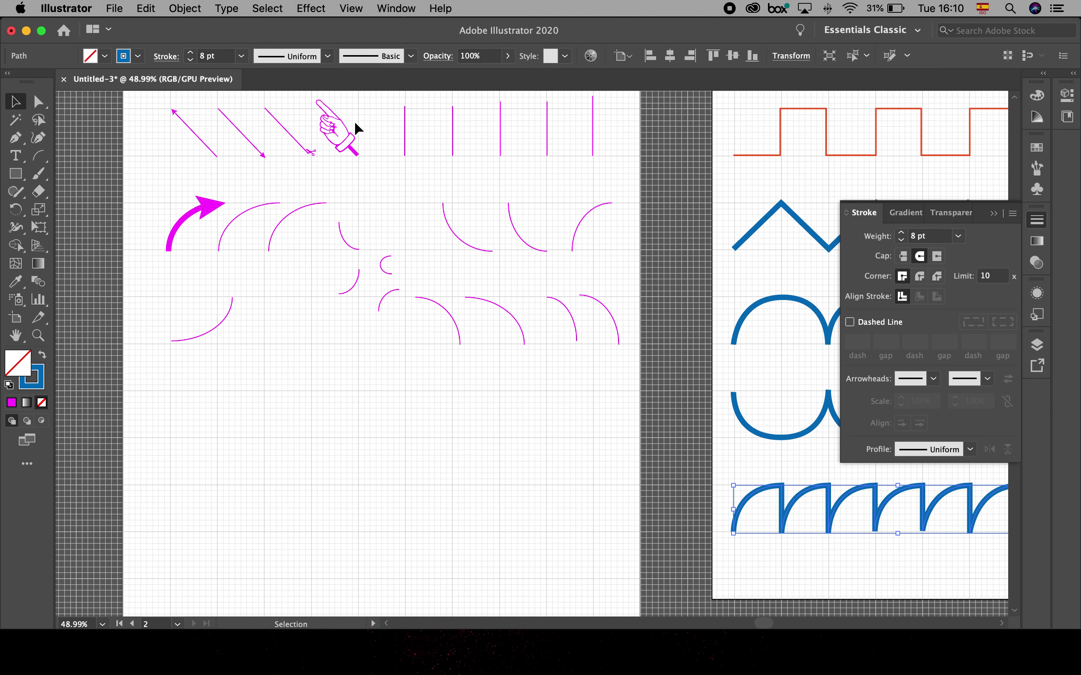
key("super+y")
scroll(323, 207, "left", 2)
With Direct Selection, raise the lower cusp anchor before the last fin and round off its corner
key("space")
left_click_drag(713, 446, 216, 393)
left_click_drag(602, 452, 615, 488)
key("super+space")
left_click_drag(614, 498, 669, 498)
key("super+y")
key("a")
left_click_drag(603, 536, 611, 392)
left_click_drag(453, 361, 653, 356)
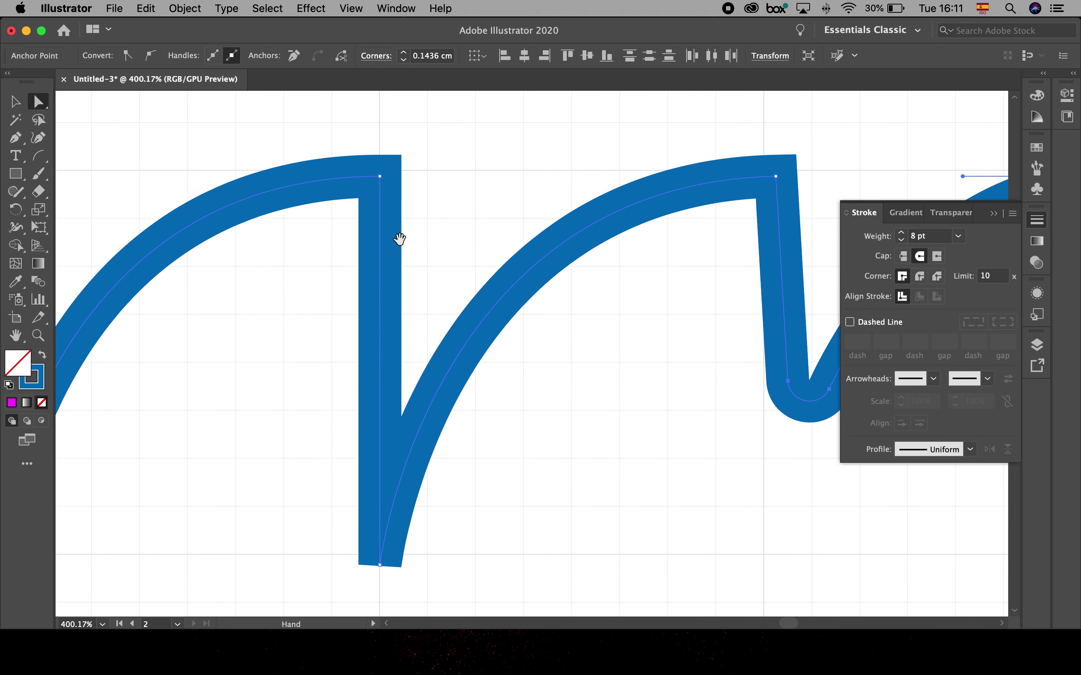
Undo the attempt at rounding the neighbouring fin's upper corner and pull the raised cusp back down near the baseline as a sharp corner
left_click(380, 176)
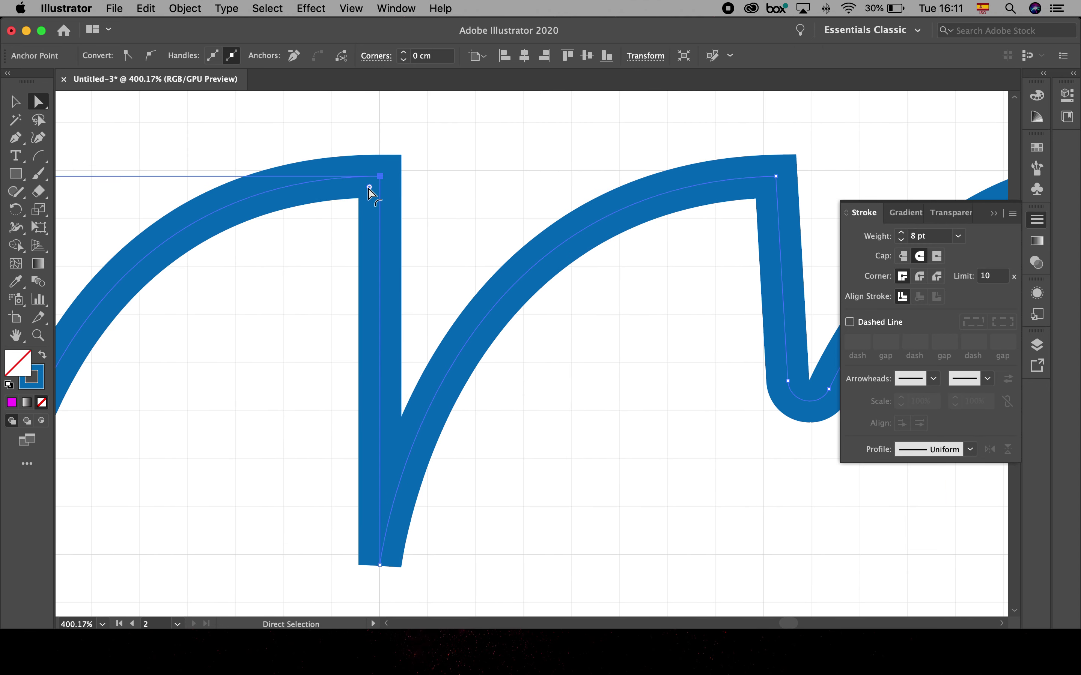
mouse_move(369, 187)
left_mouse_down()
mouse_move(342, 216)
mouse_move(405, 173)
mouse_move(319, 241)
mouse_move(381, 176)
mouse_move(390, 185)
left_mouse_up()
left_click_drag(709, 398, 500, 380)
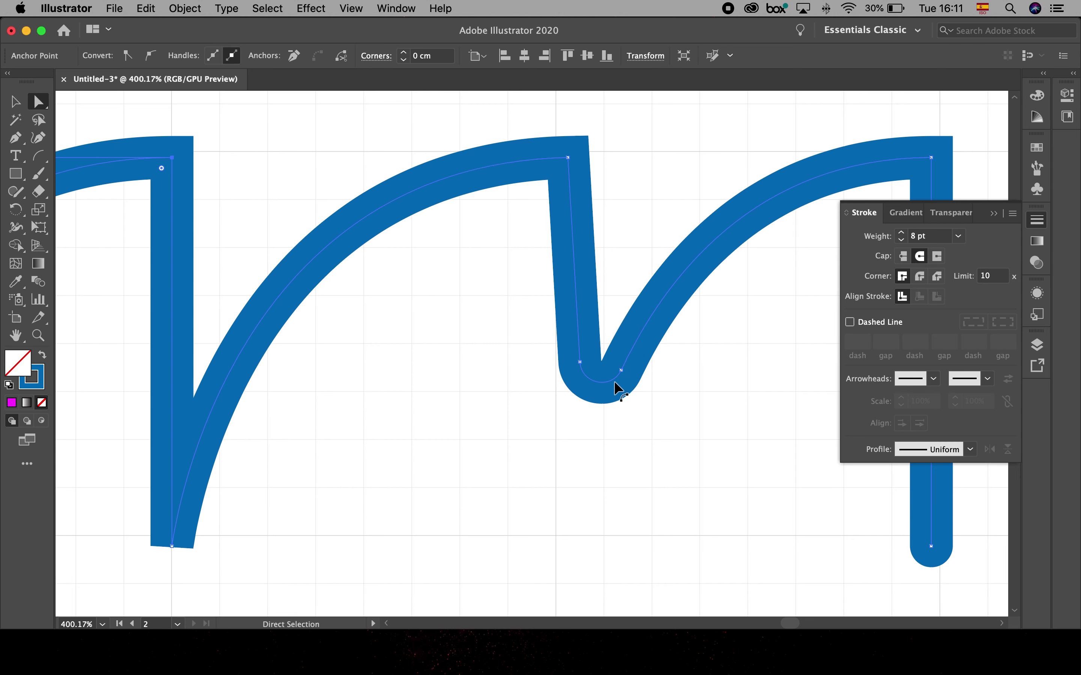
key("super+z")
key("super+z")
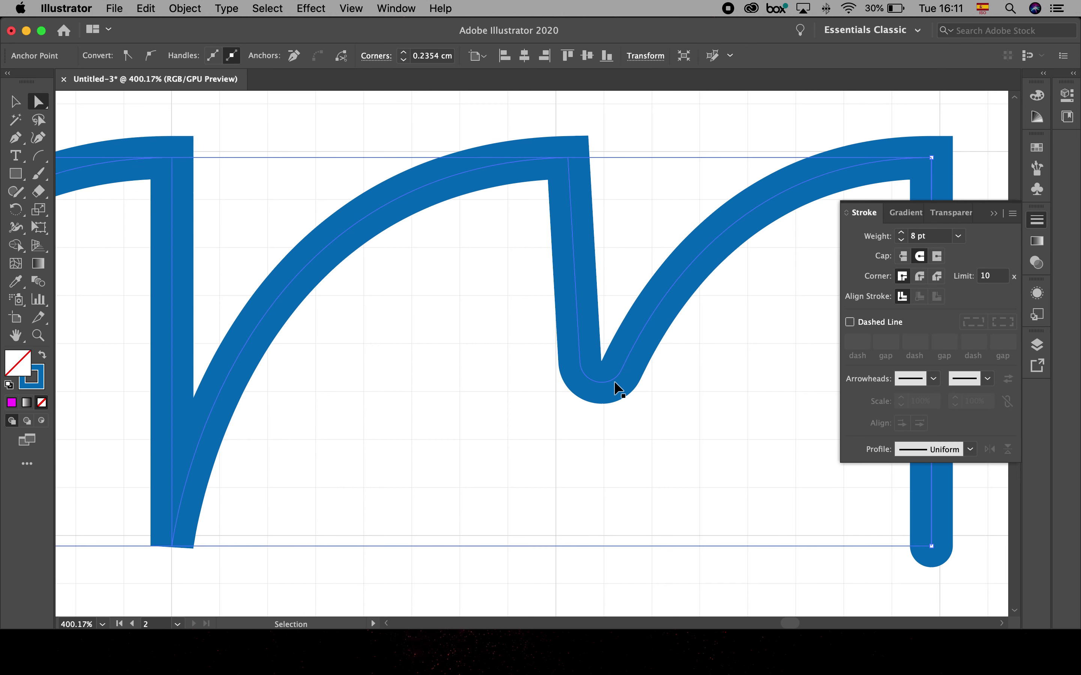
left_click_drag(614, 381, 613, 539)
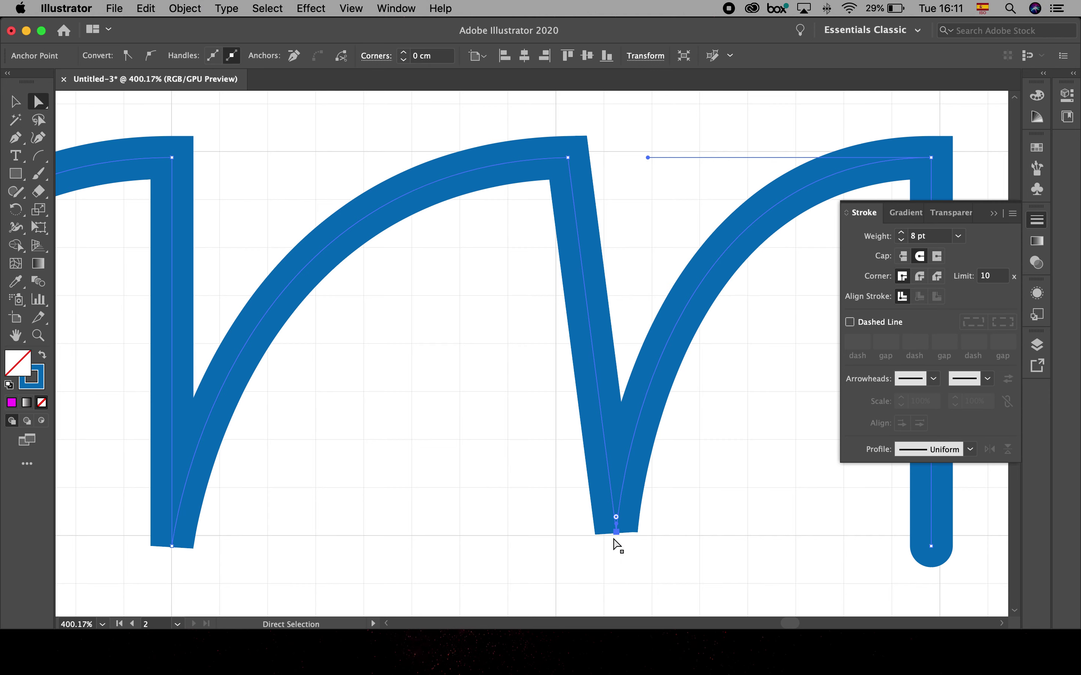
Add anchor points partway along the straight drops and quarter arches of the path's last few fins
left_click_drag(15, 137, 92, 154)
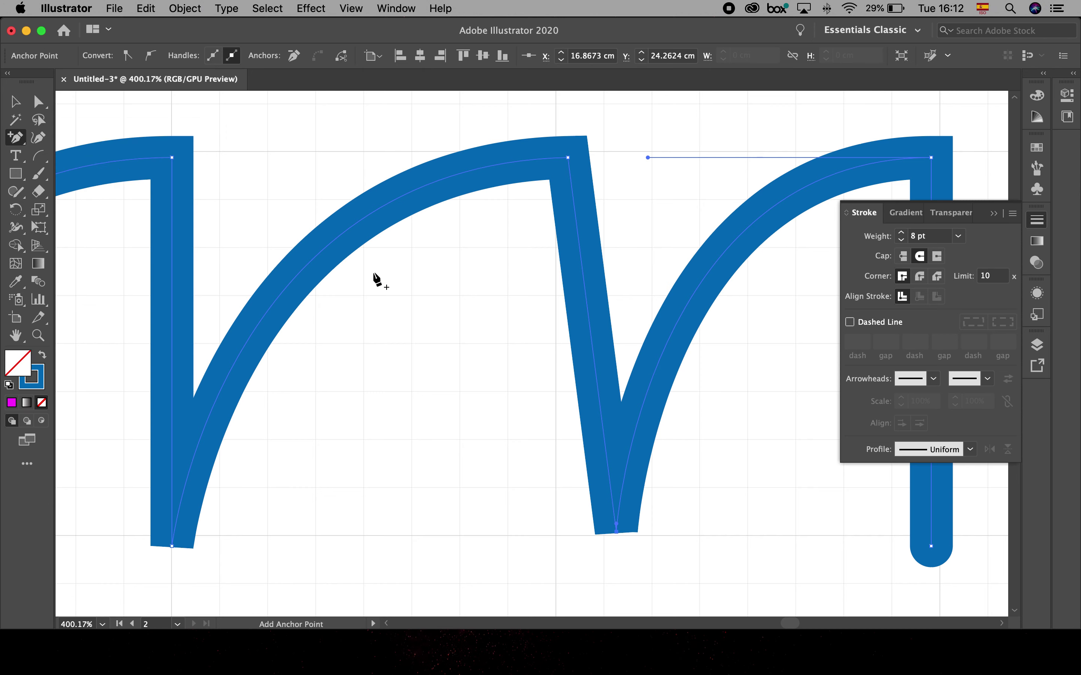
left_click(585, 279)
scroll(585, 279, "left", 10)
left_click(519, 251)
left_click(711, 214)
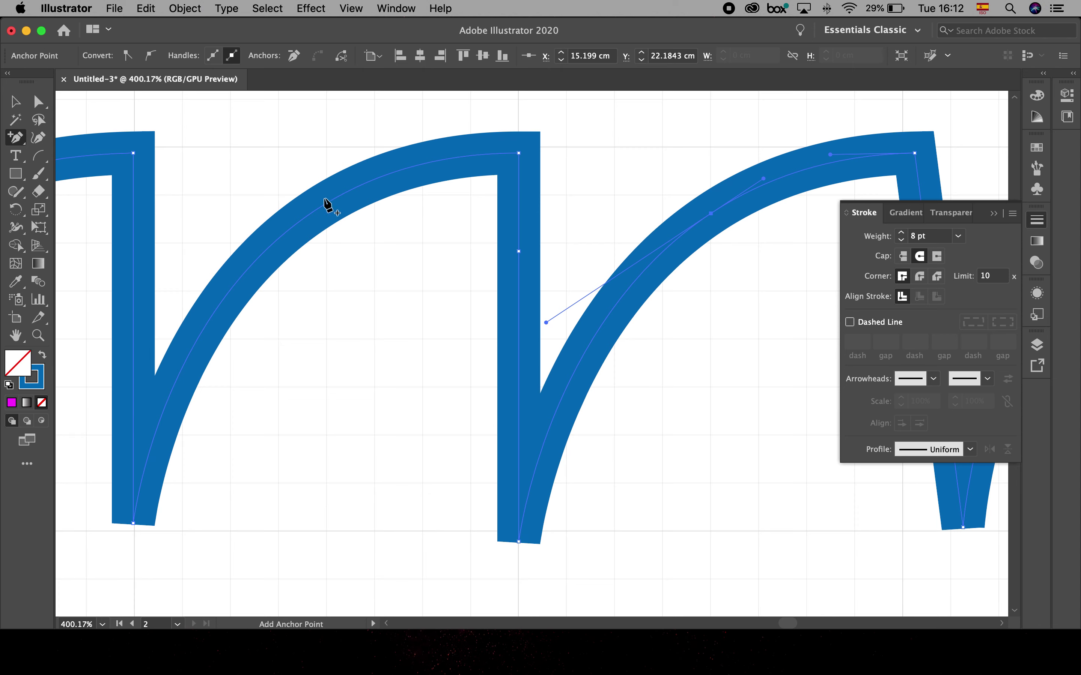
left_click(323, 206)
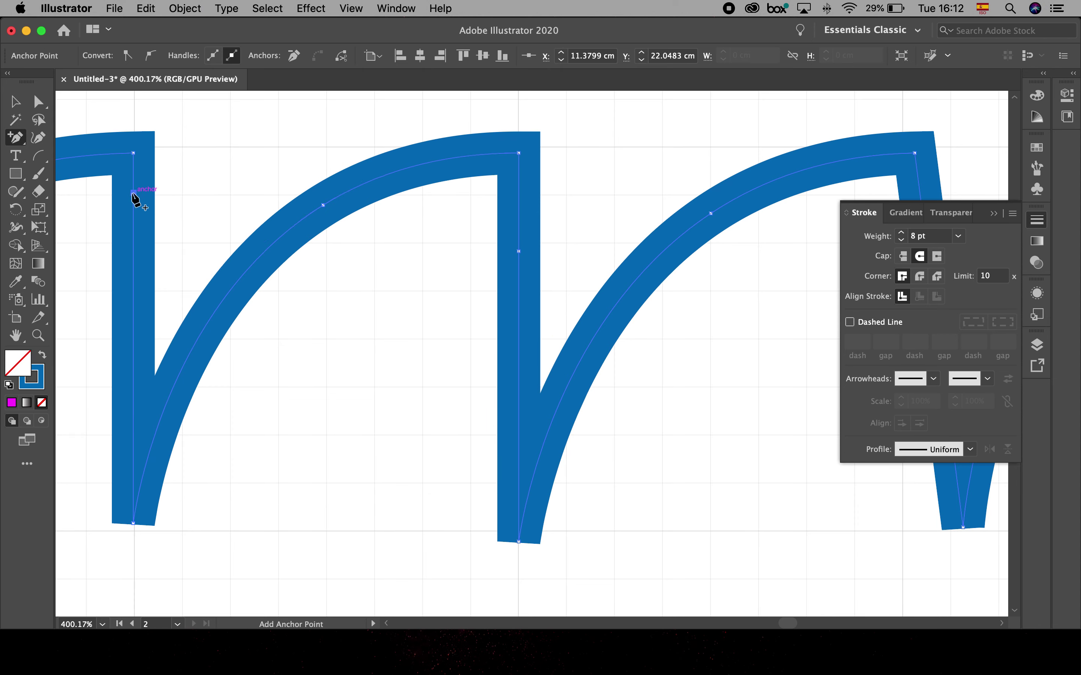
Select the whole fin path and change its stroke colour to cyan, 00FFFF
left_click(14, 101)
left_click(40, 387)
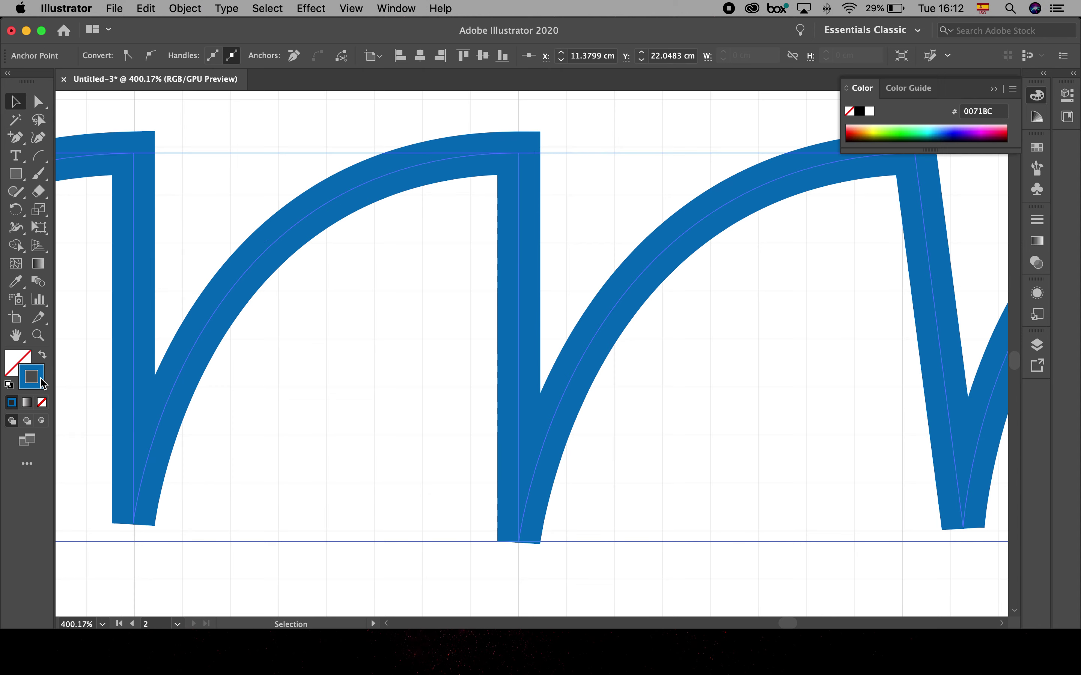
left_click(282, 237)
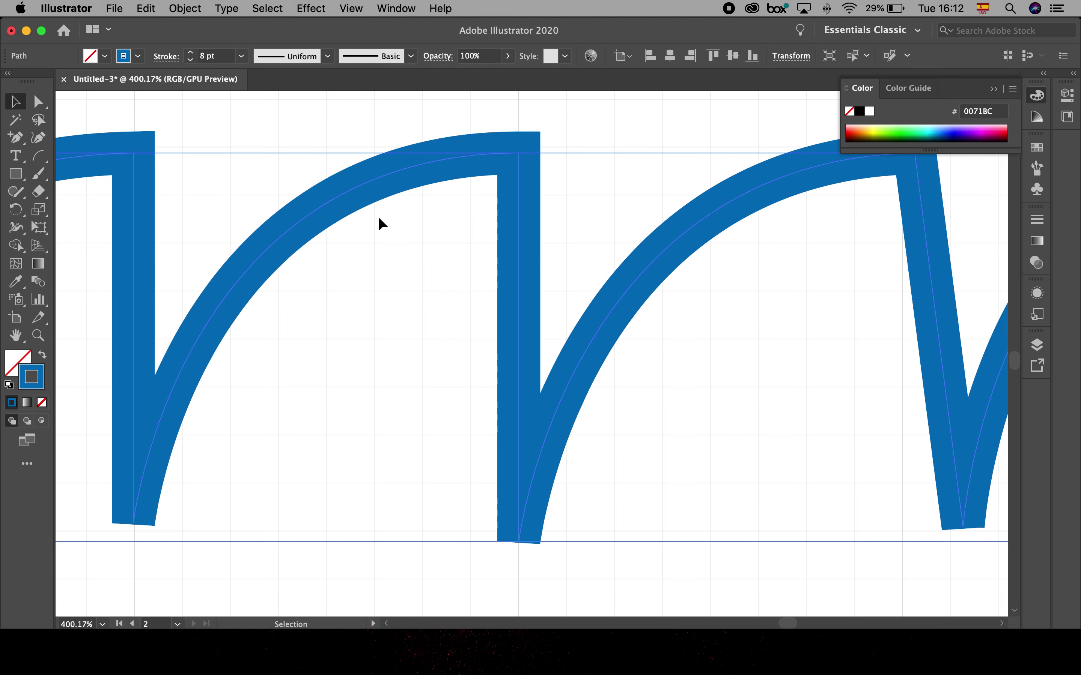
left_click(138, 56)
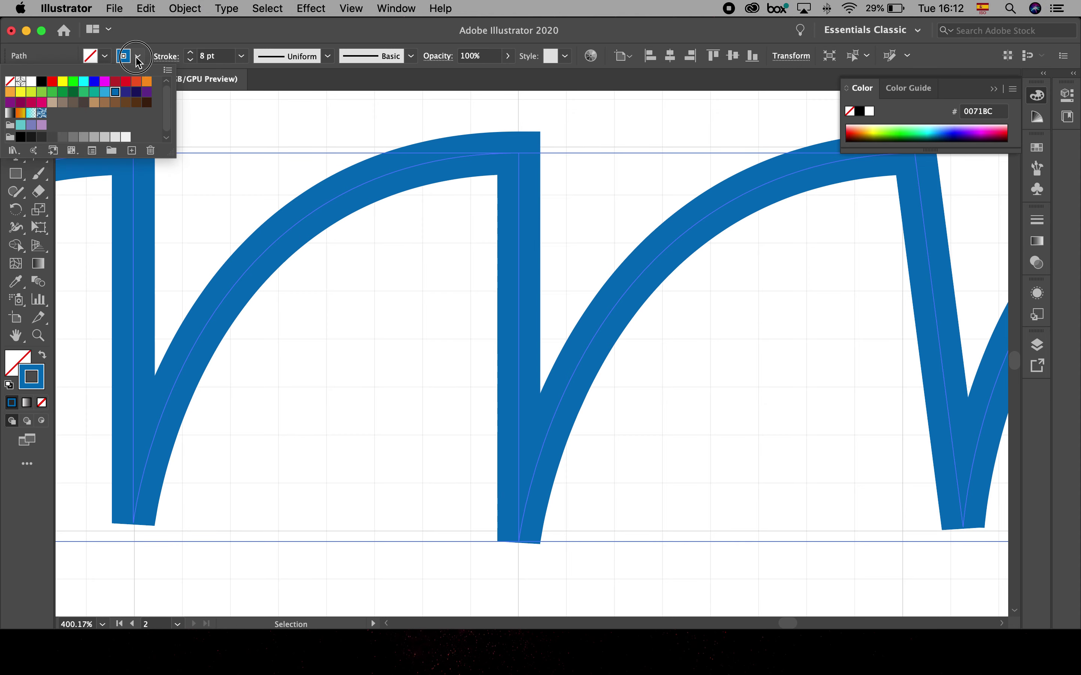
left_click(85, 91)
left_click(390, 212)
left_click(382, 174)
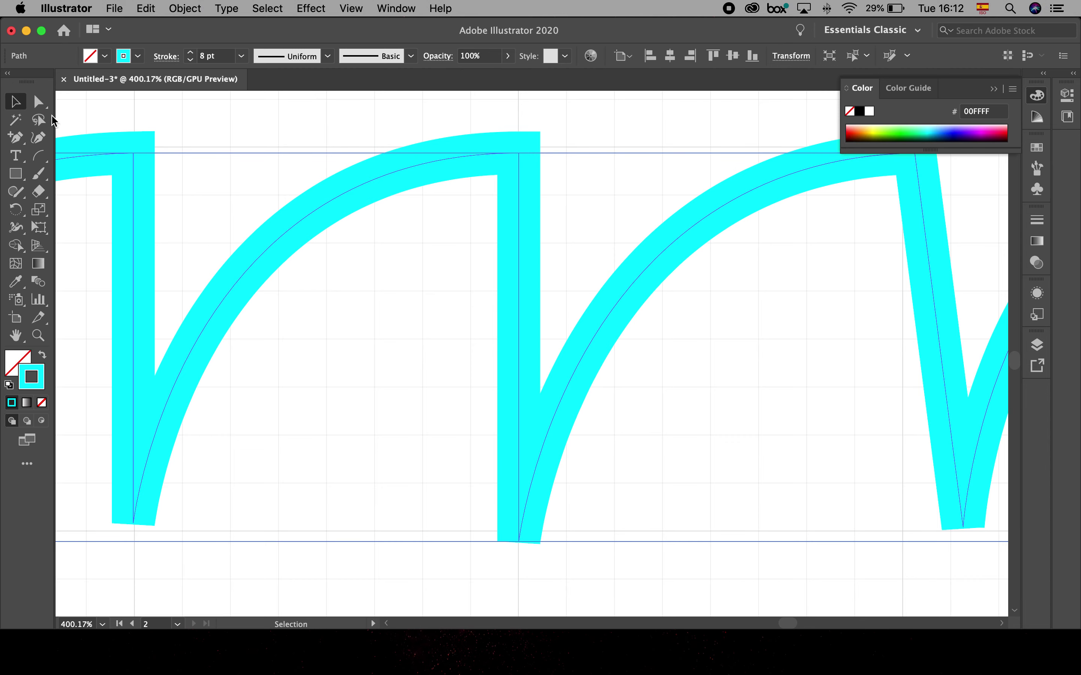
Add an anchor point midway along an earlier fin's arch and pull it down inside the fin, bending the arch into an S-curve
left_click(38, 102)
left_click(15, 138, "alt")
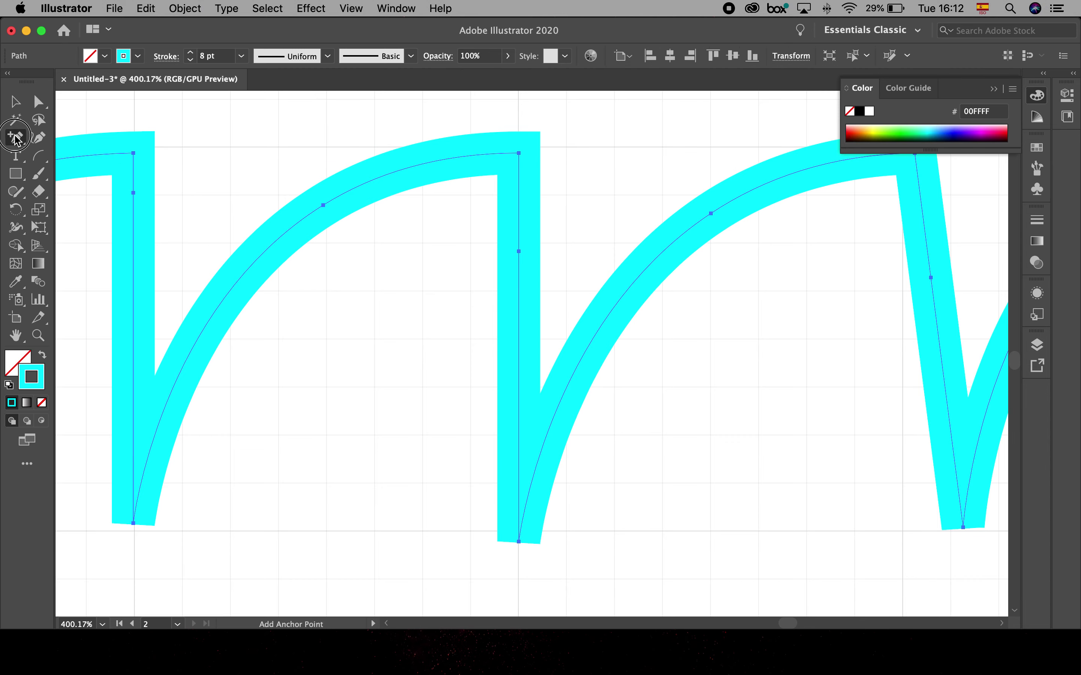
left_click_drag(190, 312, 465, 300)
left_click_drag(270, 249, 435, 252)
left_click(339, 209)
left_click(38, 101)
left_click(339, 208)
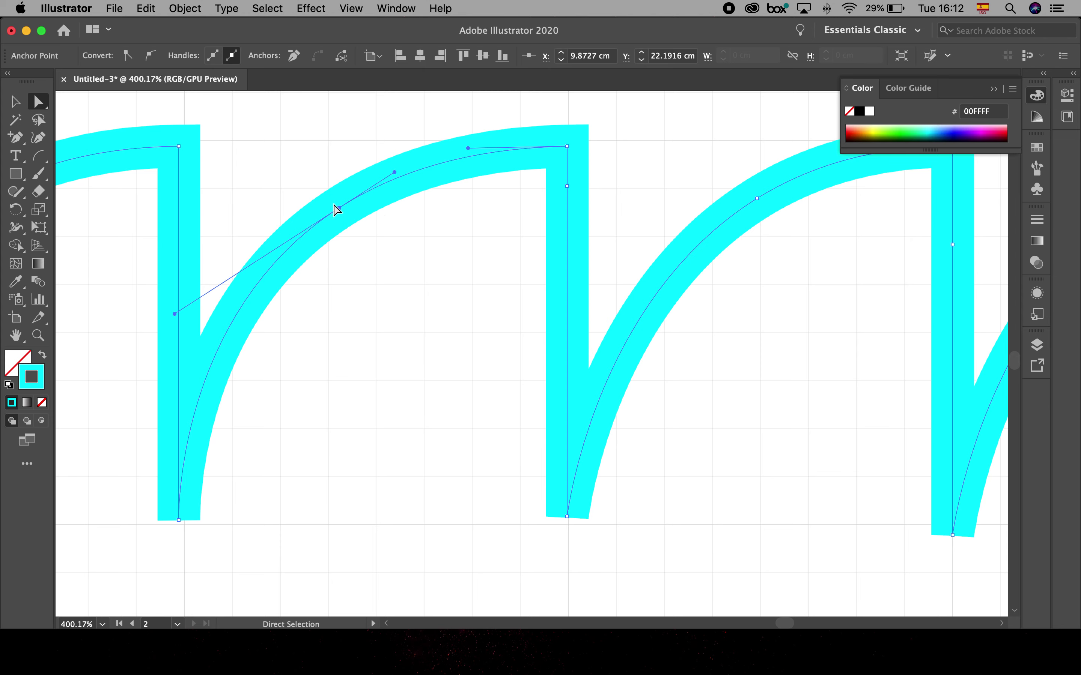
left_click_drag(340, 208, 442, 372)
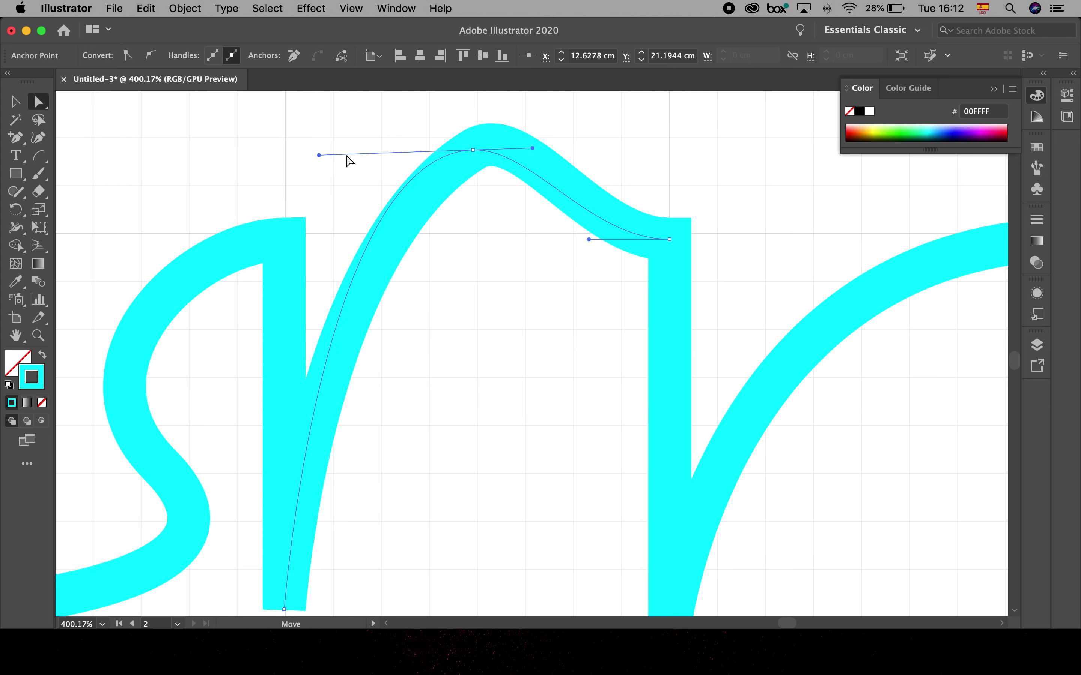
Retract both handles of the raised arch anchor to form a sharp peak, and move the next fin's arch anchor to about X 15.61, Y 22.83 cm
left_click_drag(532, 146, 473, 150)
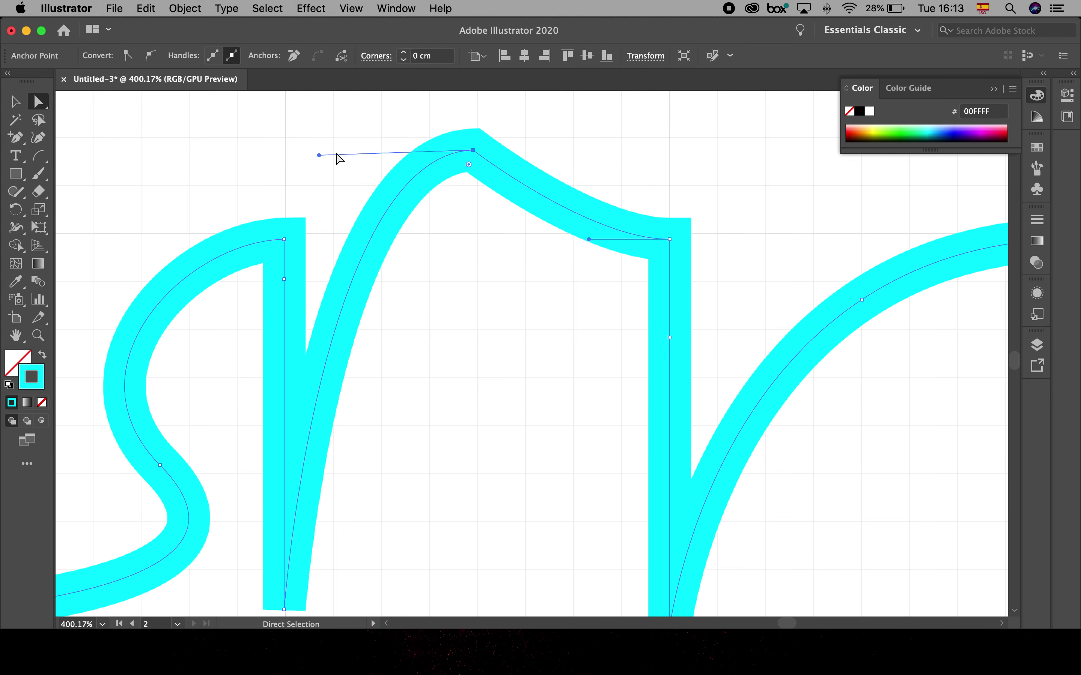
left_click_drag(319, 150, 474, 151)
scroll(575, 143, "right", 8)
left_click_drag(488, 279, 550, 376)
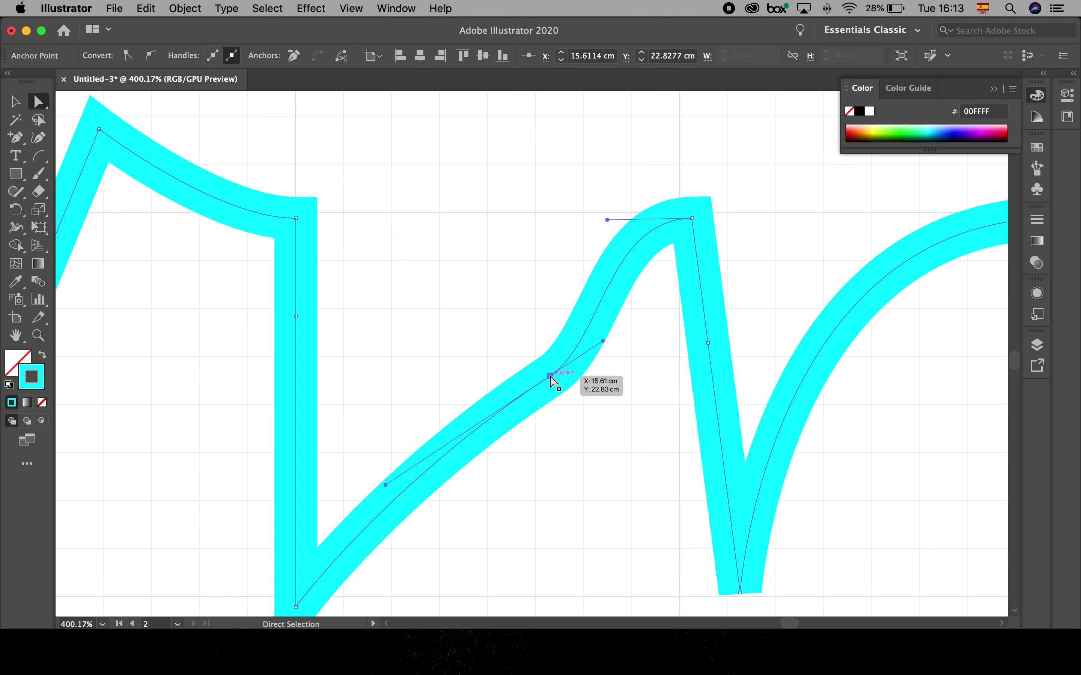
Delete the two arch anchors and the mid-drop anchor of the last reshaped fin, plus the anchor atop the preceding fin's straight drop
left_click(17, 138)
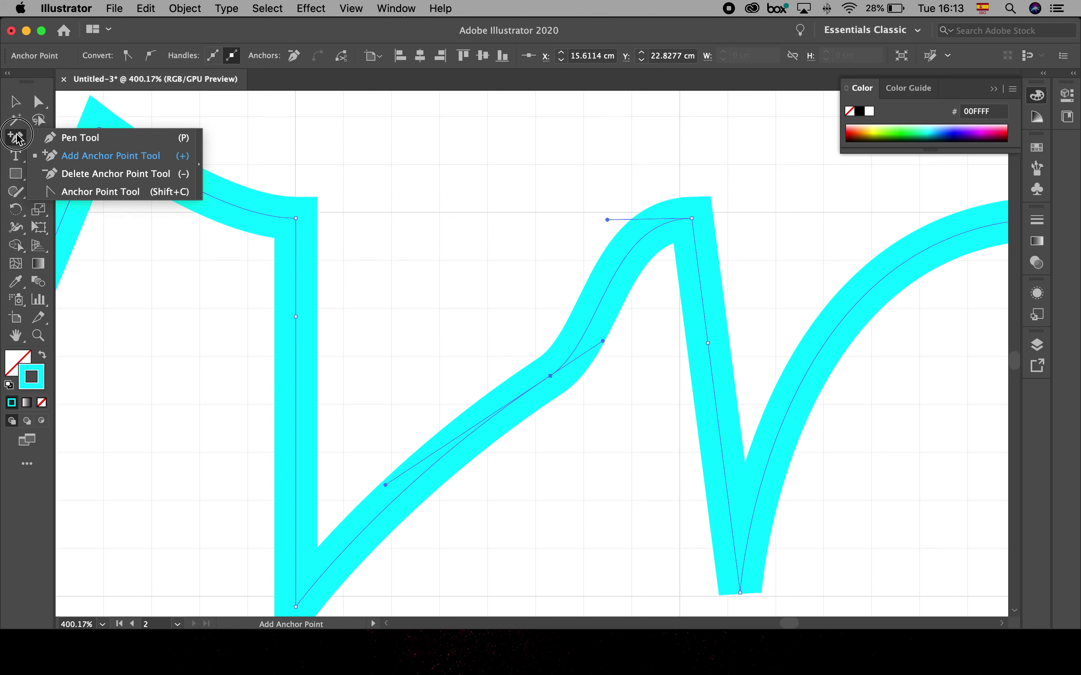
left_click_drag(16, 138, 62, 175)
left_click(550, 376)
left_click(691, 219)
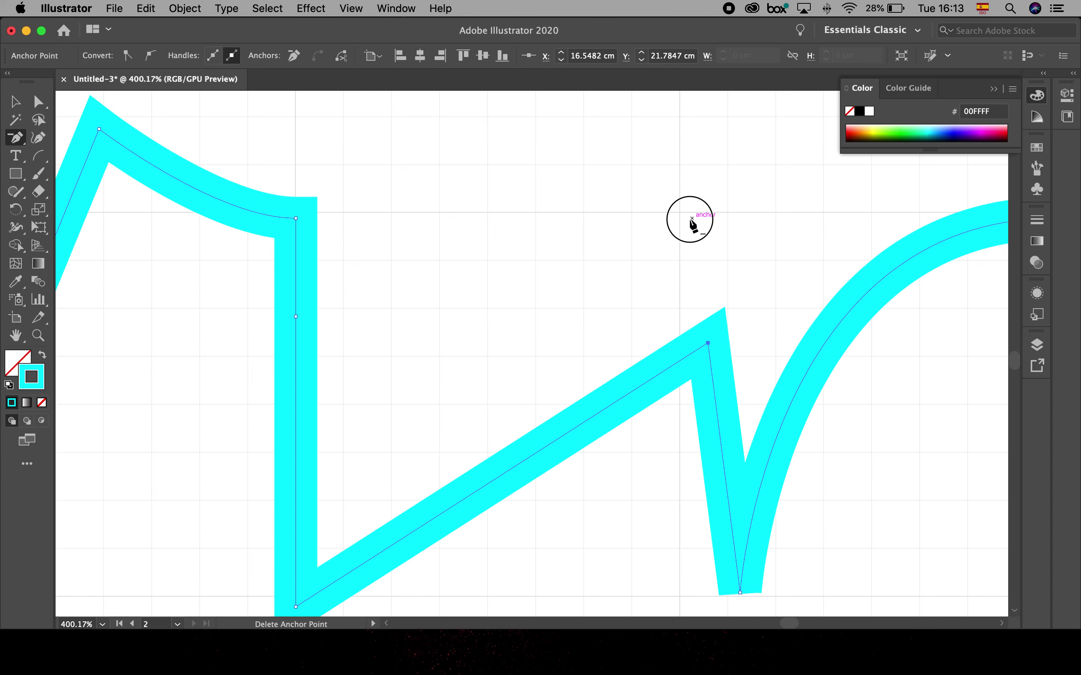
left_click(708, 343)
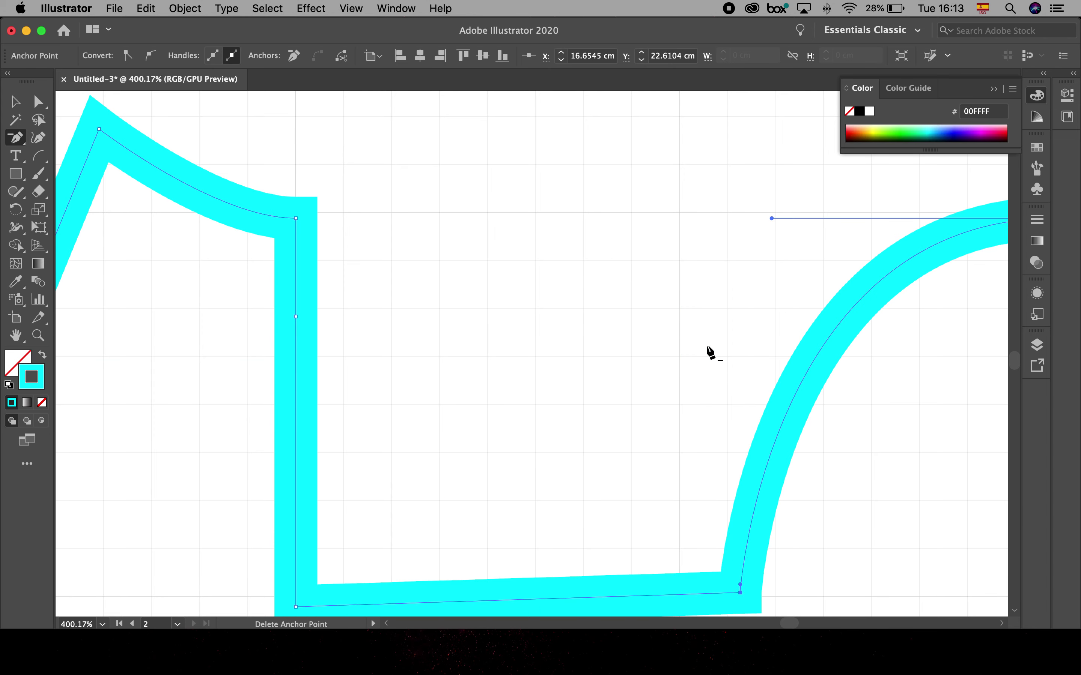
left_click(296, 218)
Try to delete a point on the S-shaped fin's upper curve where the path has no anchor
scroll(299, 223, "left", 10)
left_click(259, 225)
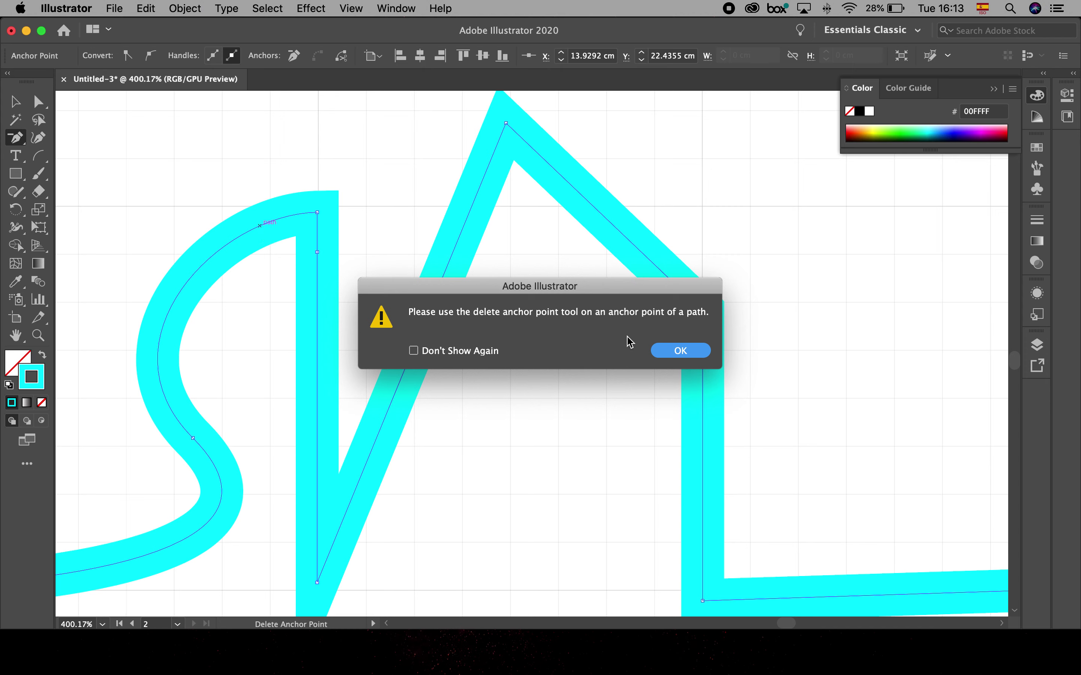
left_click(684, 352)
Select the red stepped path at the top of the artboard and activate the Anchor Point tool for it
key("super+0")
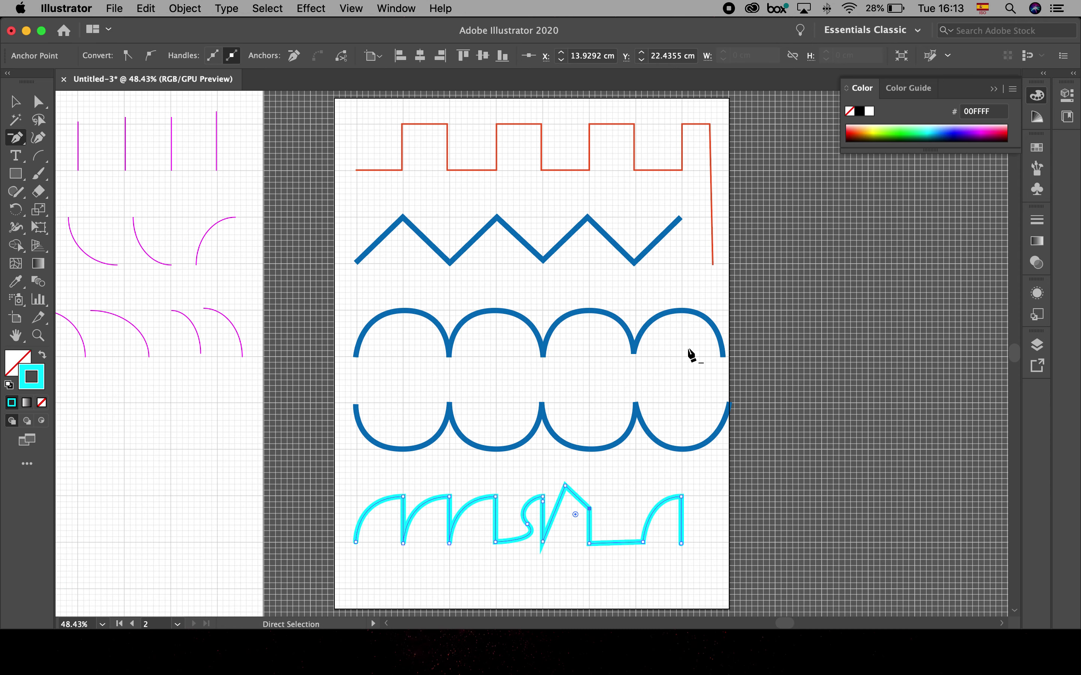
left_click(16, 139)
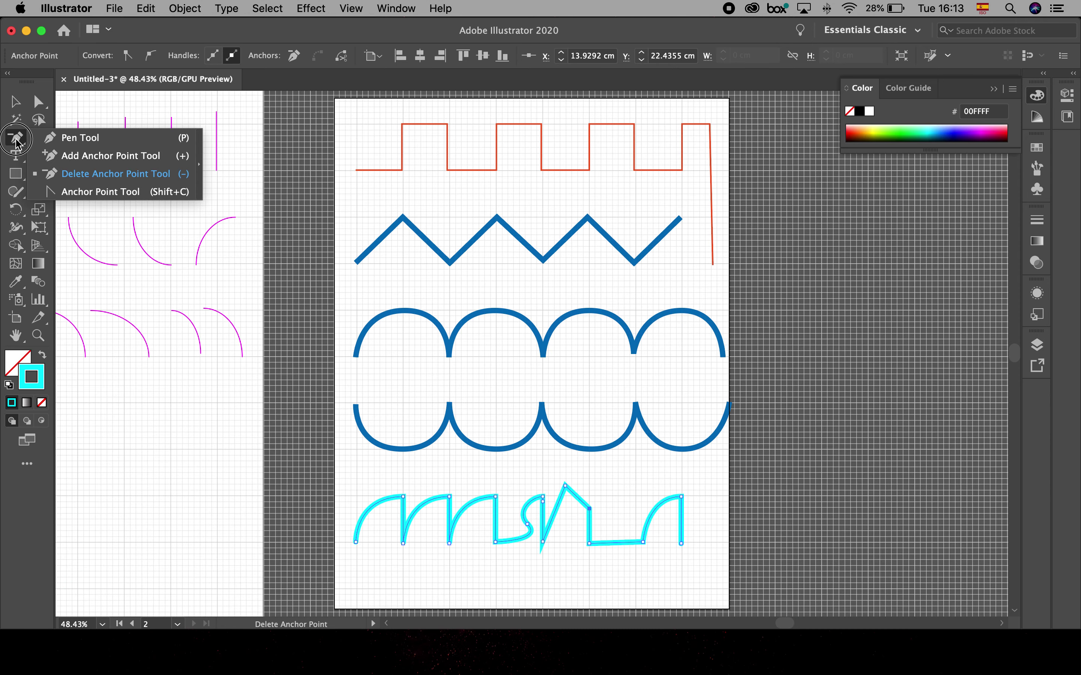
left_click(101, 192)
left_click(16, 102)
left_click_drag(390, 133, 712, 300)
left_click_drag(507, 166, 468, 255)
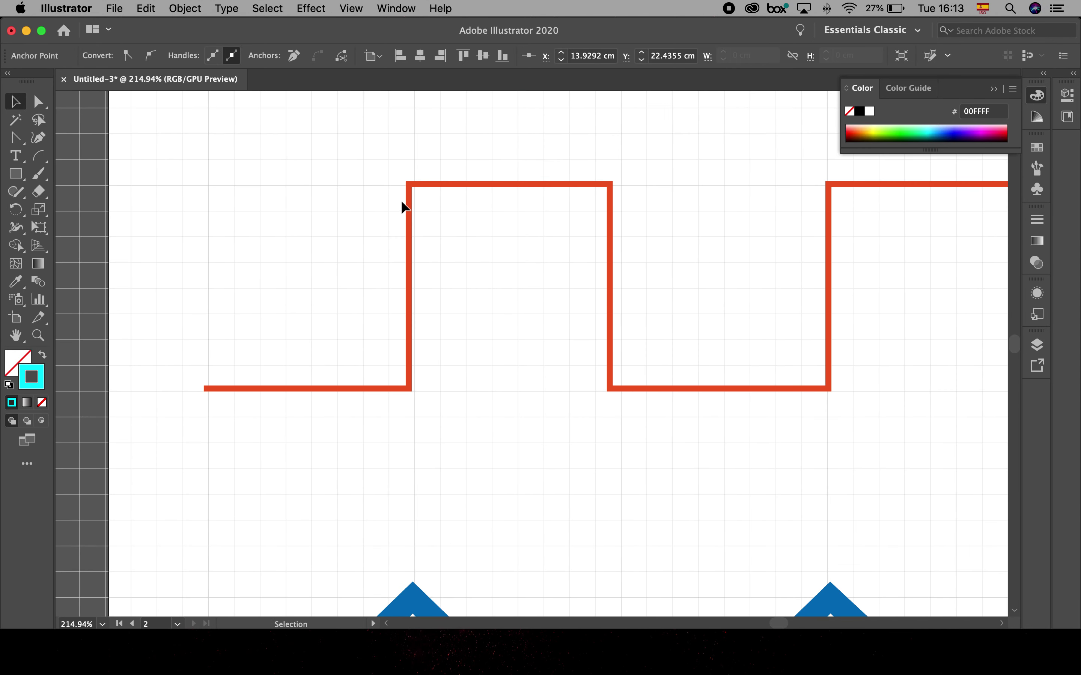
left_click(429, 190)
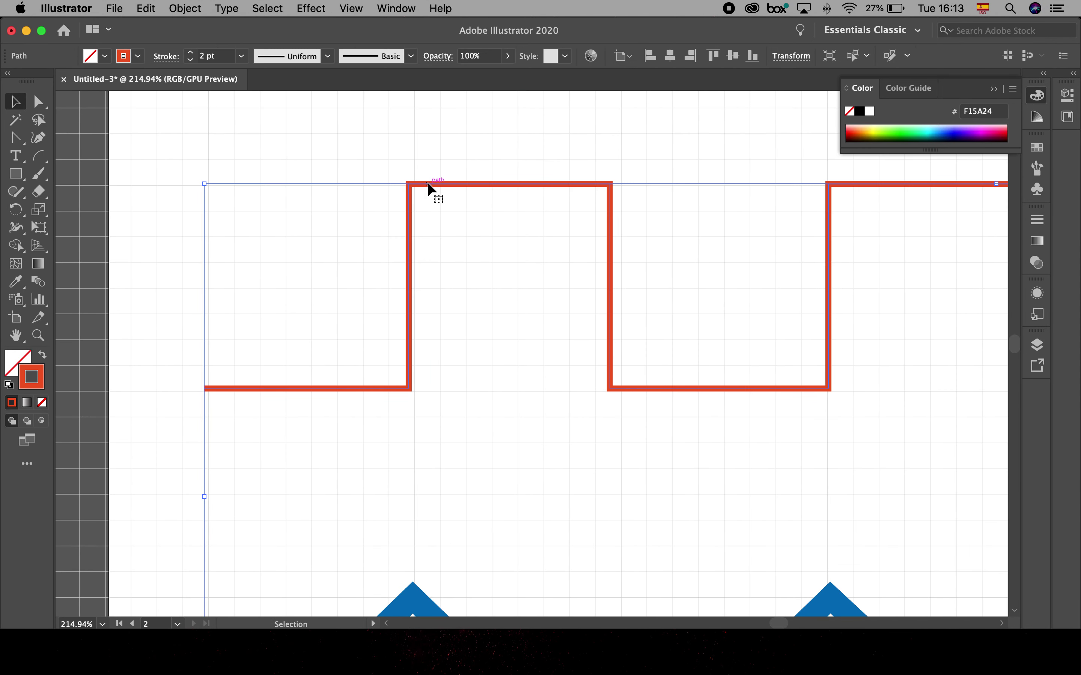
left_click(15, 139)
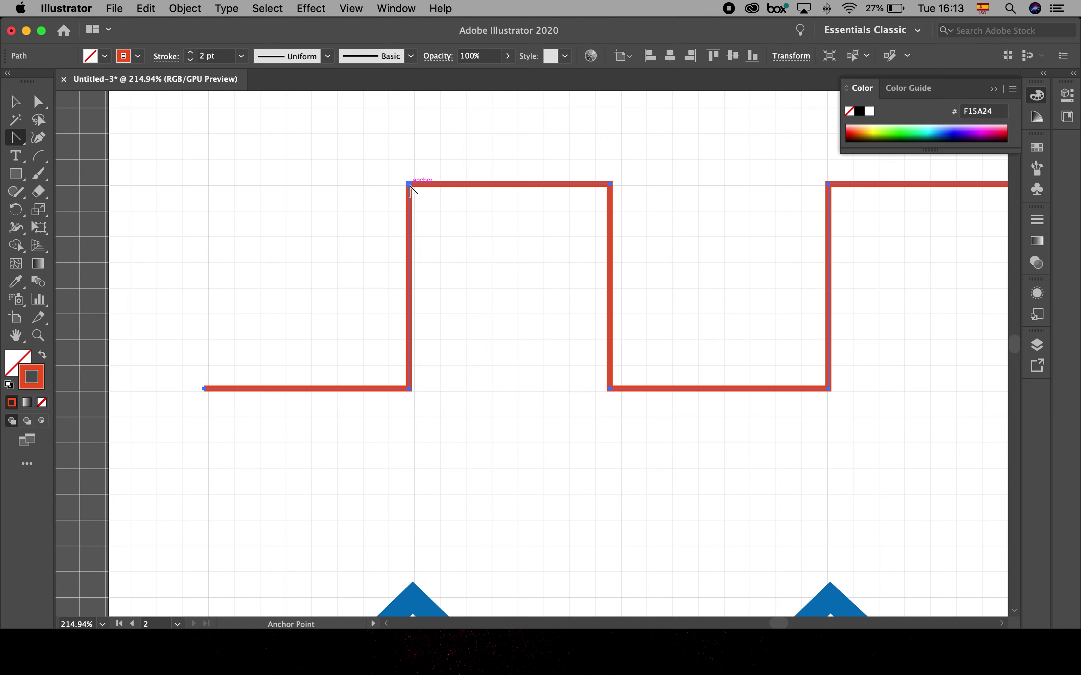
Pull curve handles from the first raised step's top-left and the second's top-right corner, and convert both anchors back to corners
left_click_drag(409, 184, 480, 119)
scroll(589, 220, "right", 10)
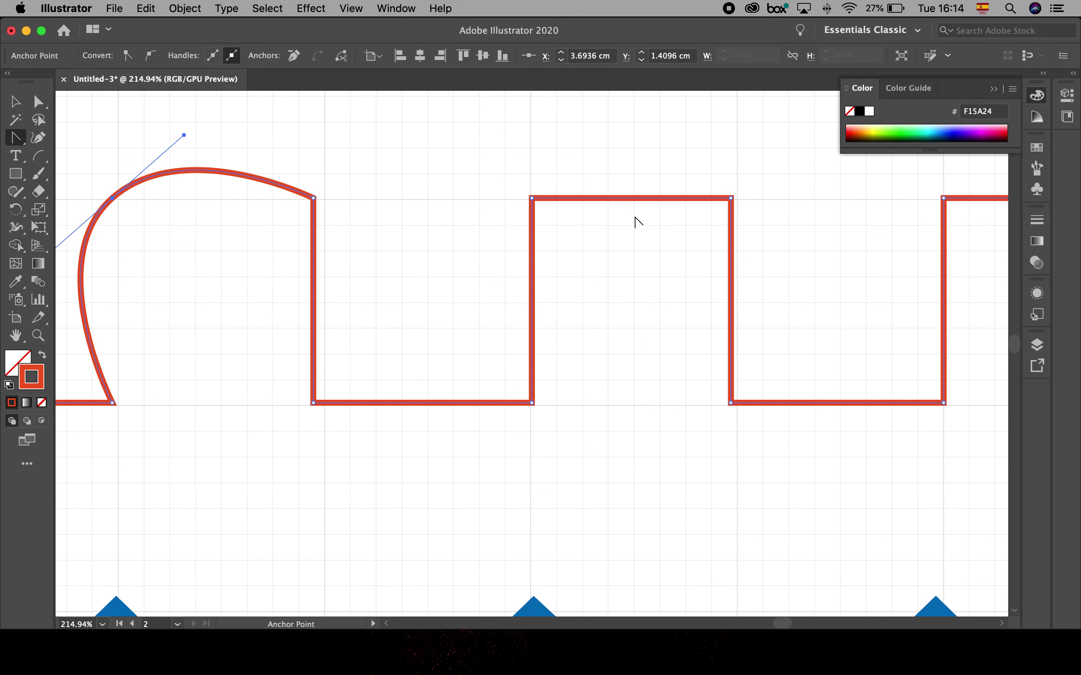
left_click_drag(731, 198, 755, 233)
left_click_drag(769, 258, 773, 261)
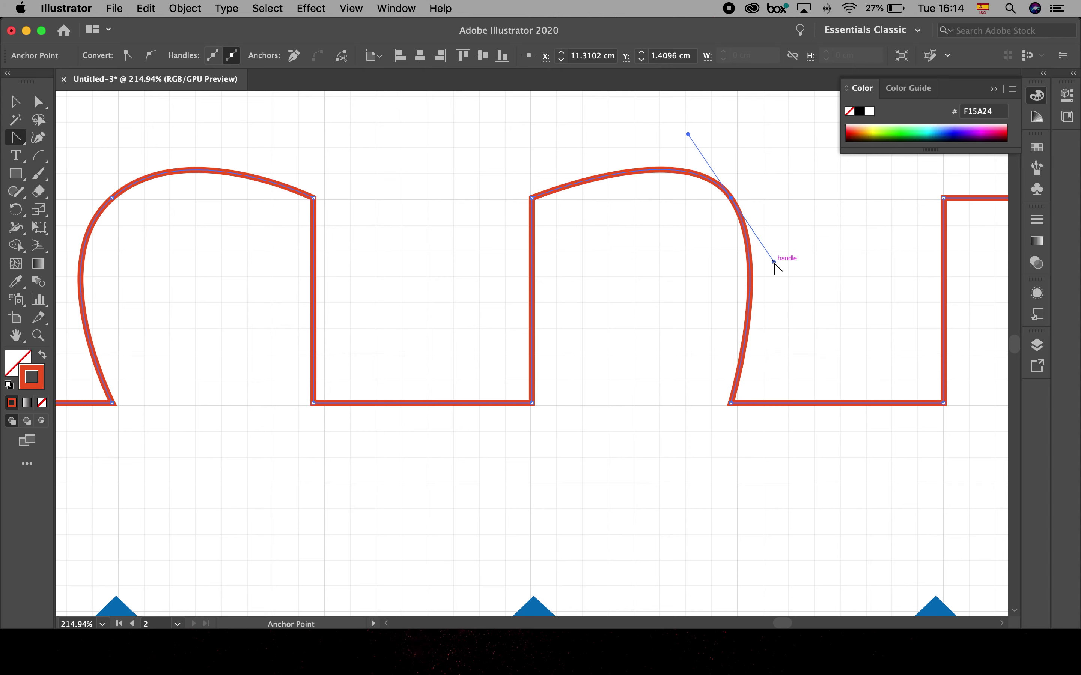
left_click(731, 198)
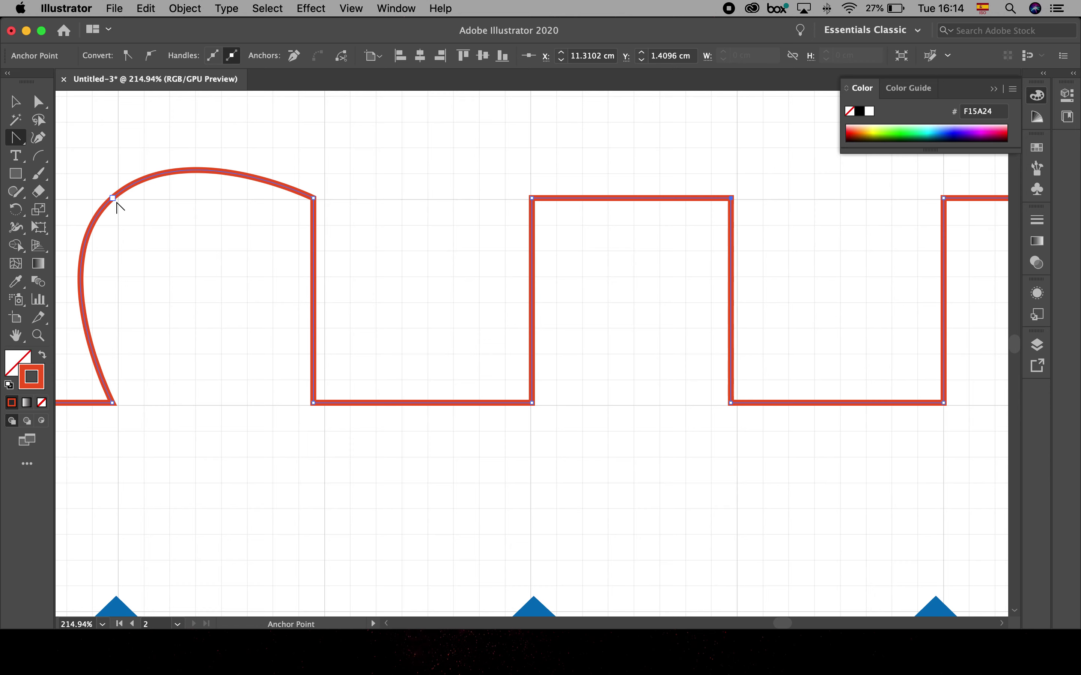
left_click(112, 198)
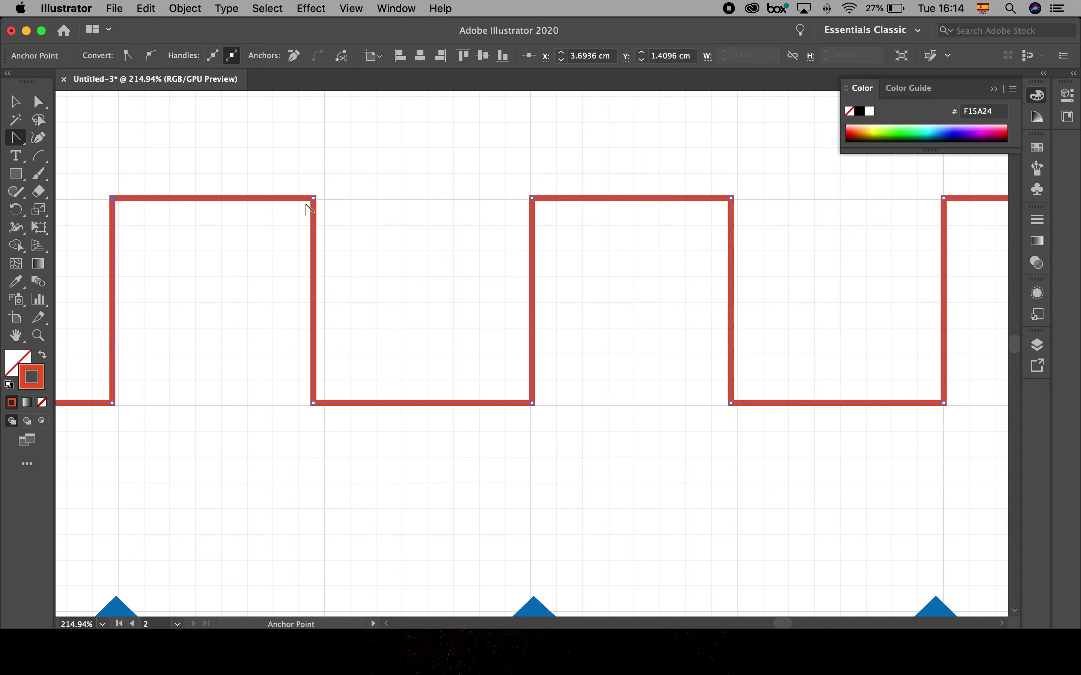
Convert both top corners of the red path's first raised step to smooth points, turning the step into a rounded bulge
left_click_drag(314, 197, 335, 237)
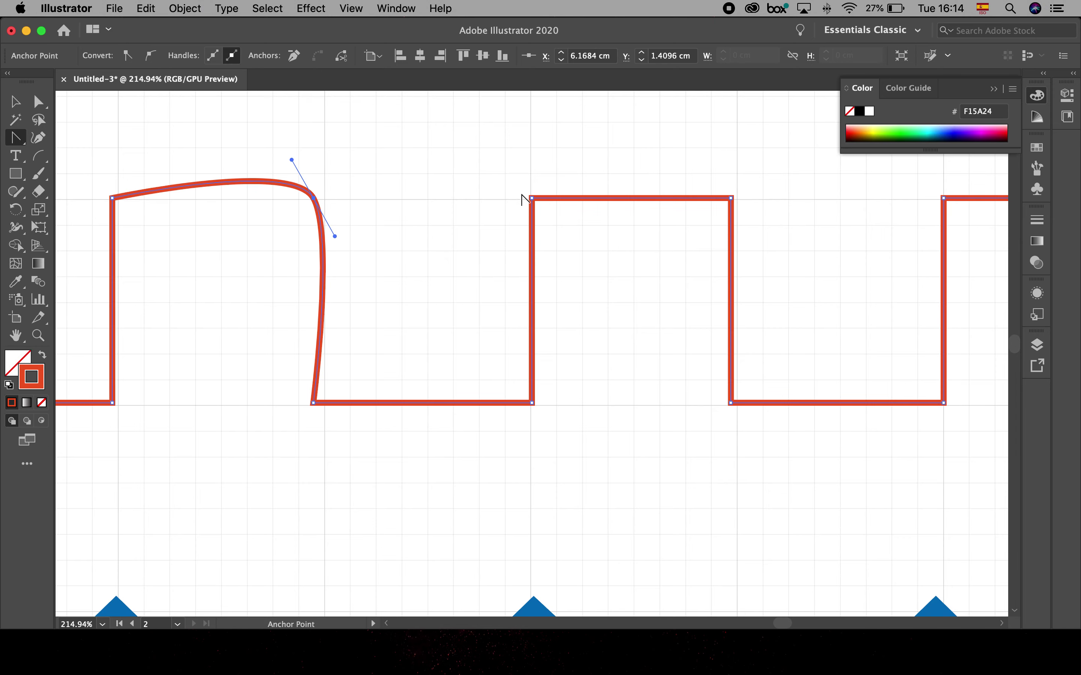
left_click(35, 103)
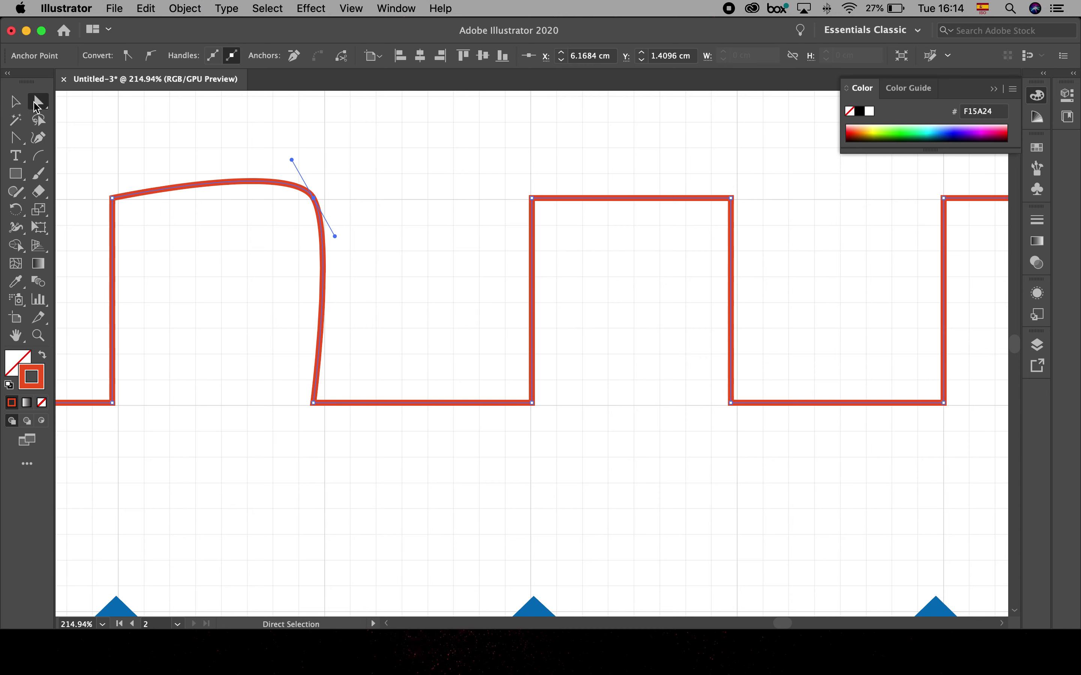
left_click(113, 199)
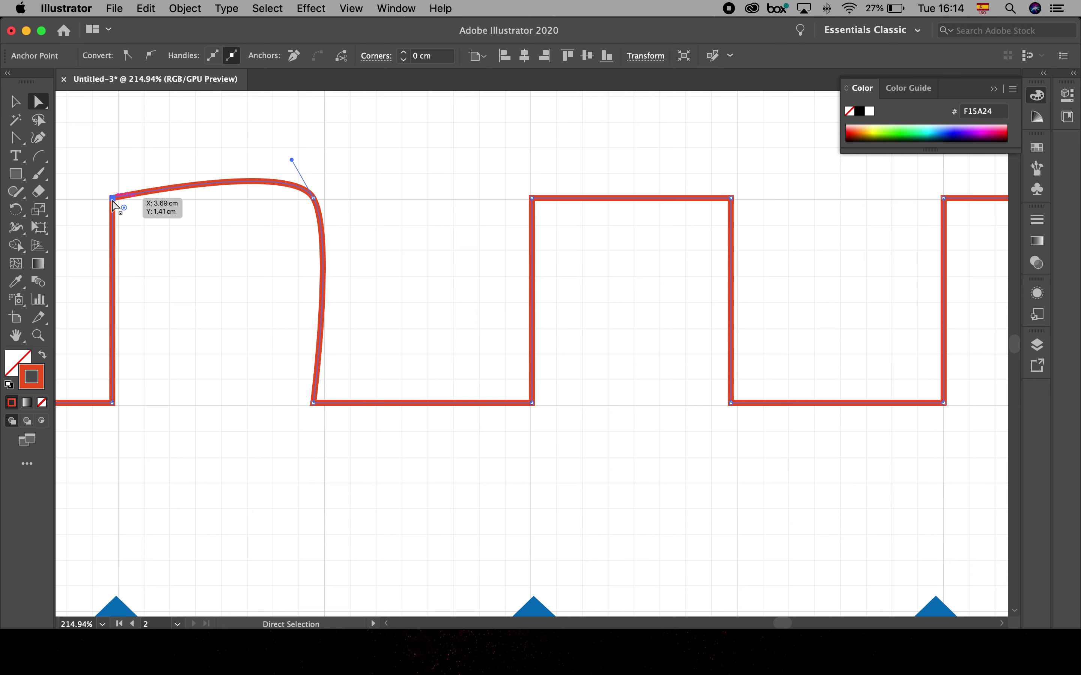
left_click(150, 55)
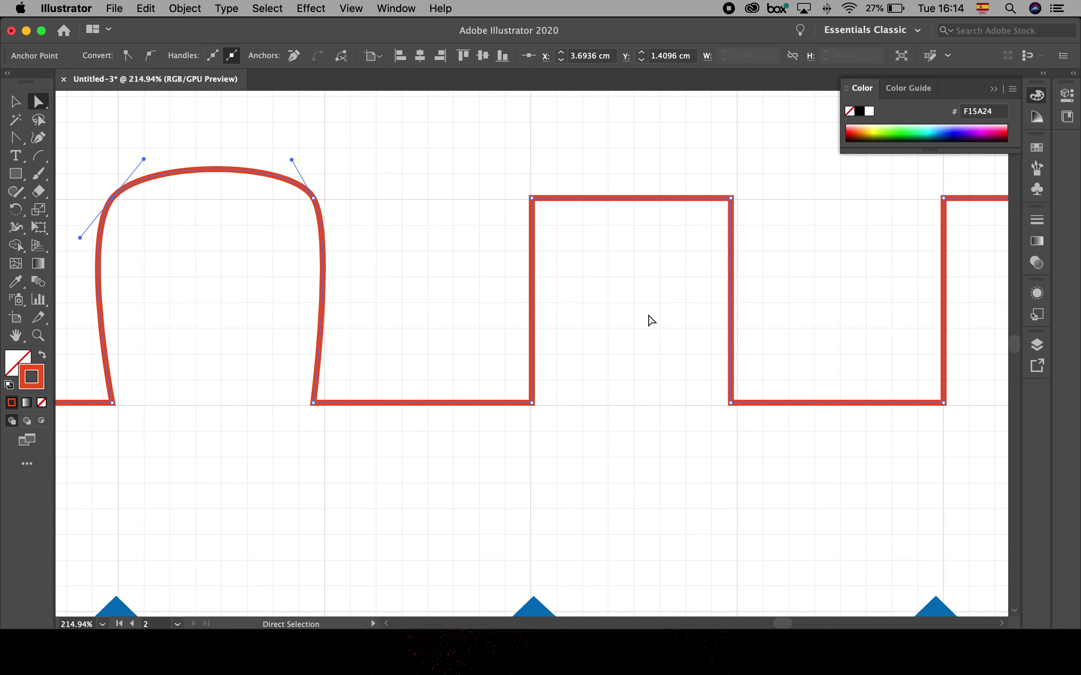
Round the top-left corner of the red path's second raised step to a radius of about 2.21 cm
left_click(535, 202)
left_click_drag(542, 208, 720, 378)
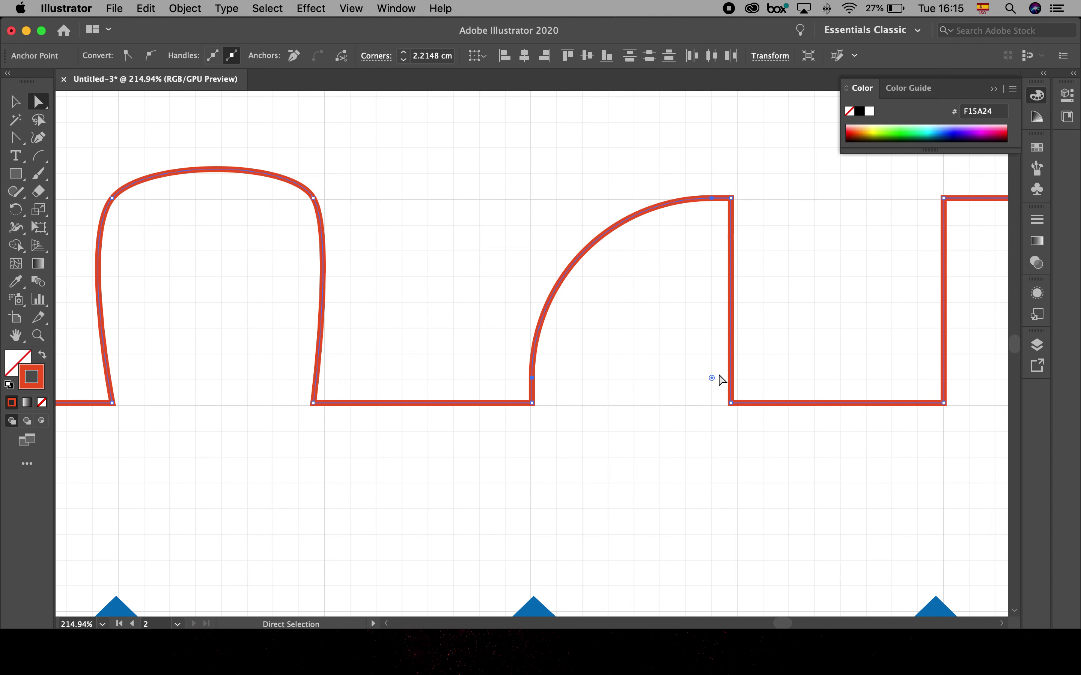
left_click(15, 101)
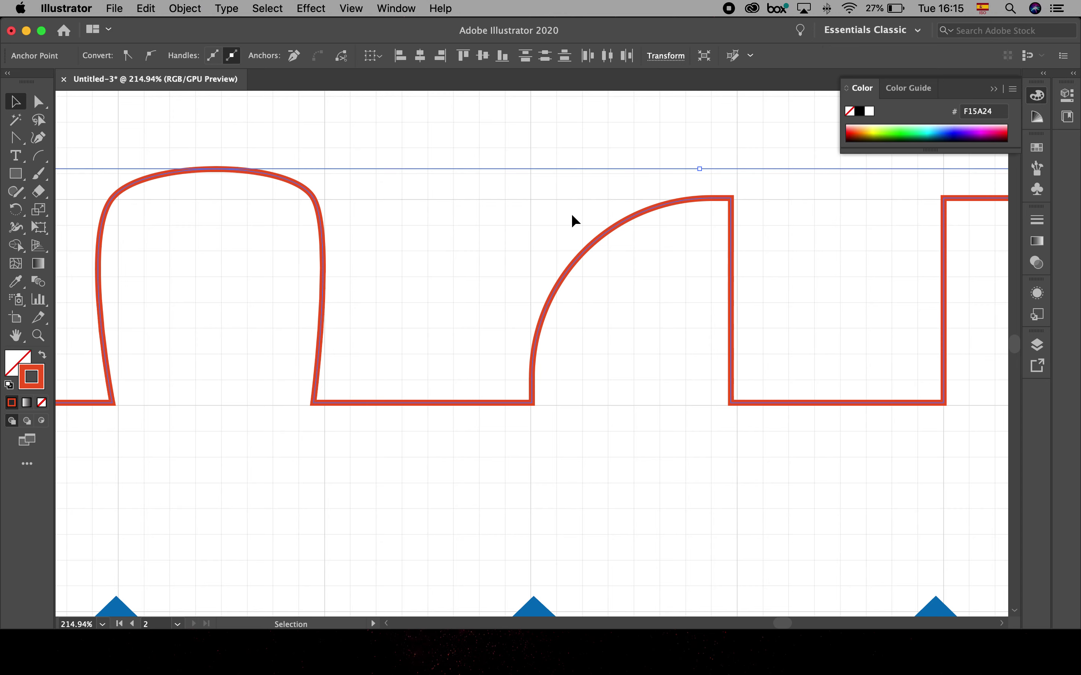
key("super+0")
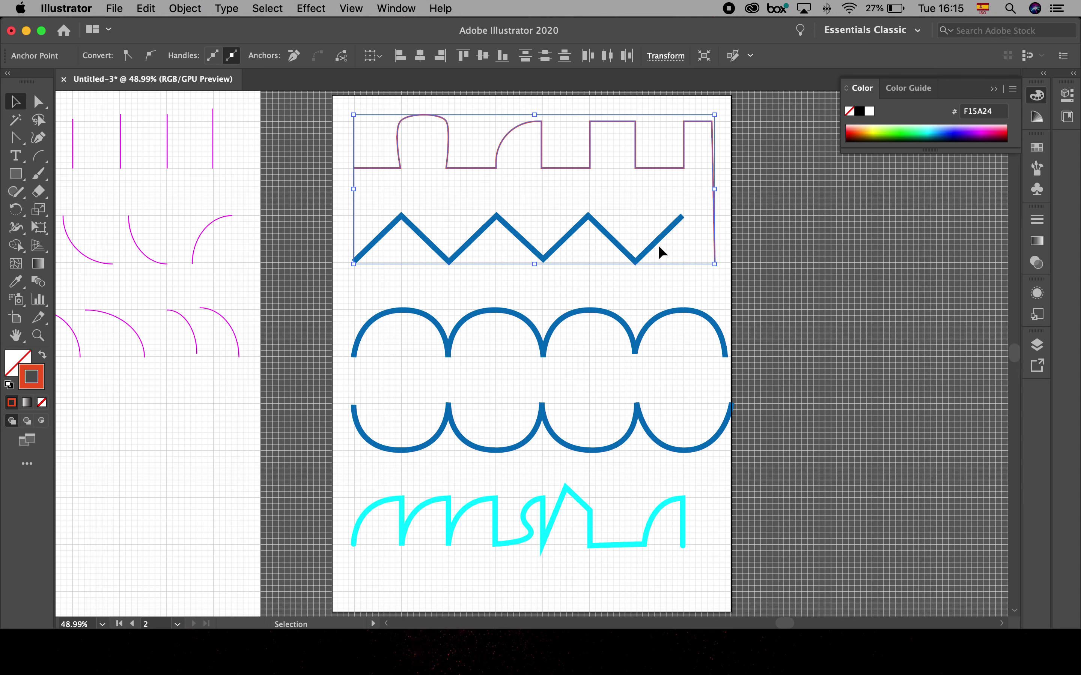